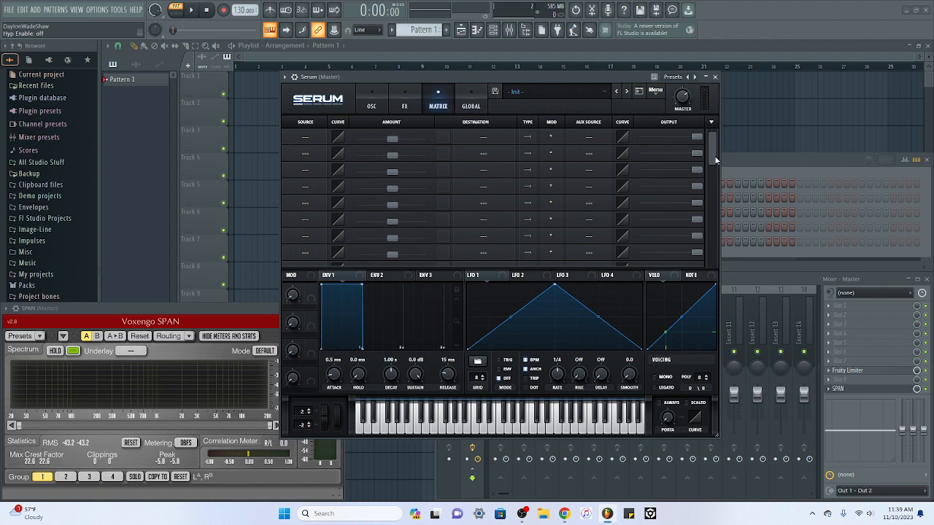
# Assign LFO 1 as a modulator of oscillator A's level.
pyautogui.moveTo(716, 159); pyautogui.dragTo(713, 137)
pyautogui.moveTo(296, 303)
pyautogui.mouseDown()
pyautogui.moveTo(308, 278)
pyautogui.moveTo(309, 302)
pyautogui.mouseUp()
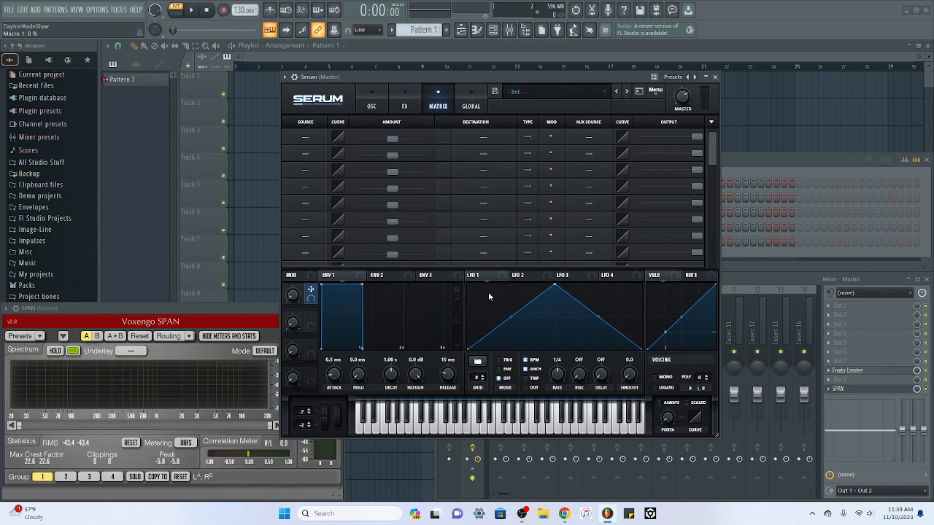
pyautogui.click(372, 106)
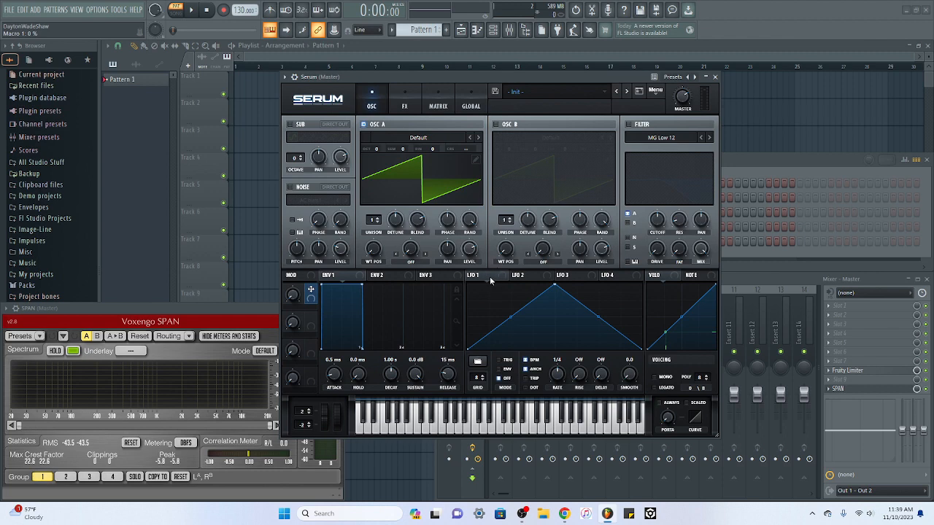
pyautogui.moveTo(490, 277); pyautogui.dragTo(471, 249)
pyautogui.moveTo(468, 260)
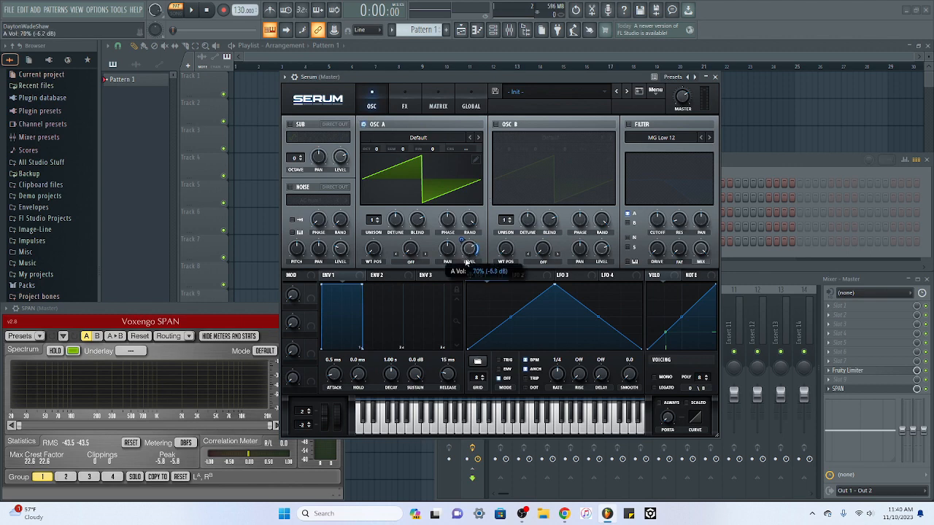
# Lower oscillator A's level to 0% and raise LFO 1's modulation depth on it.
pyautogui.moveTo(467, 262); pyautogui.dragTo(467, 292)
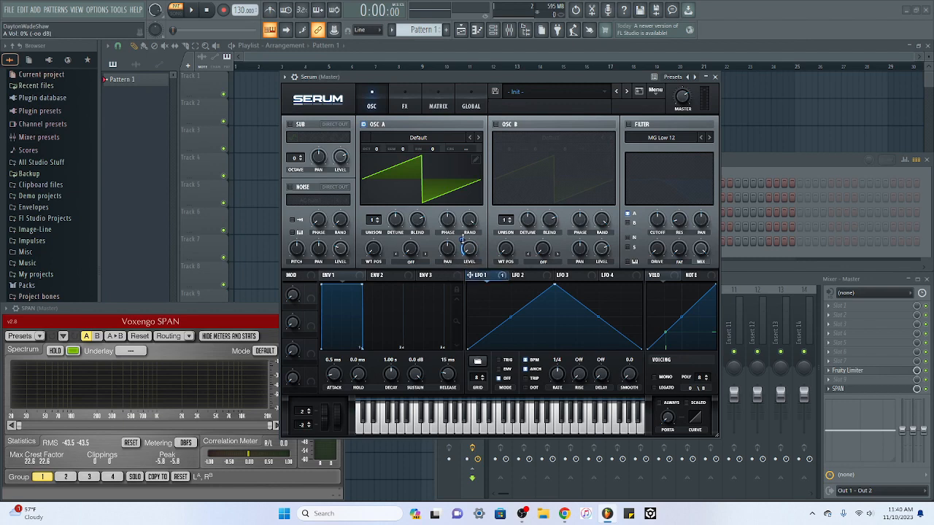
pyautogui.moveTo(463, 239); pyautogui.dragTo(464, 227)
pyautogui.rightClick(469, 256)
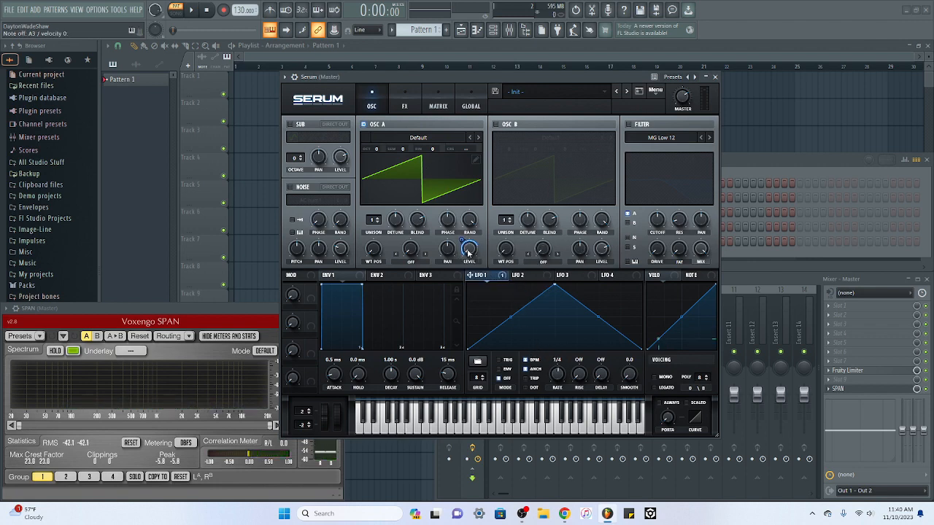
# Adjust the LFO 1 to A Vol modulation amount from both the matrix row and the oscillator's level control, ending at 75.
pyautogui.click(438, 107)
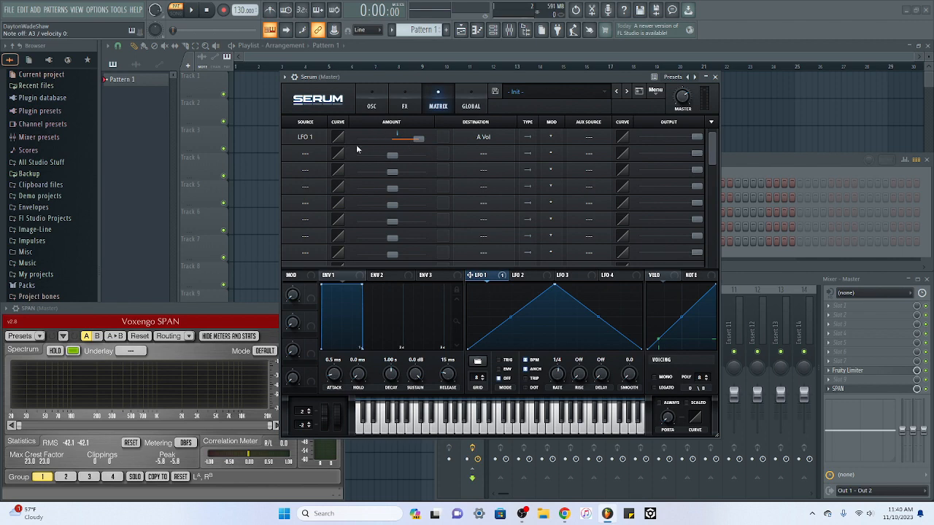
pyautogui.moveTo(338, 137); pyautogui.dragTo(343, 174)
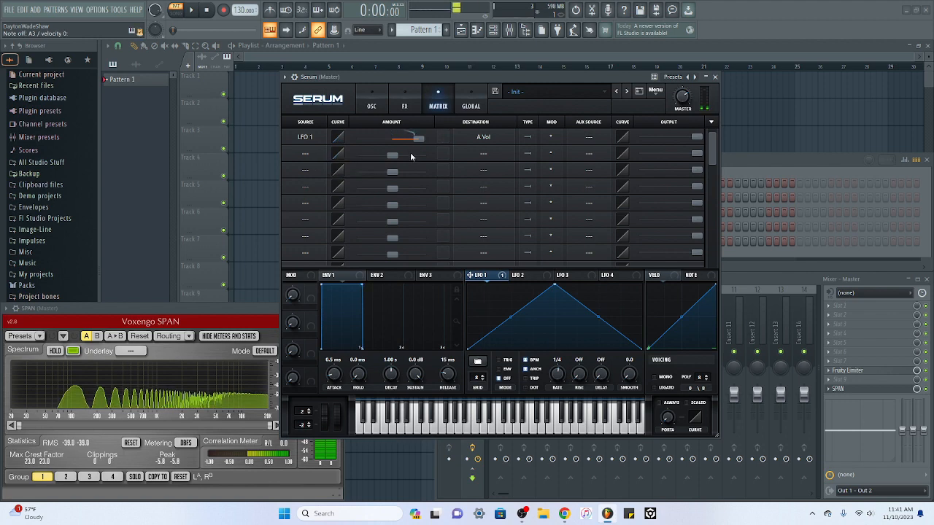
pyautogui.moveTo(422, 144)
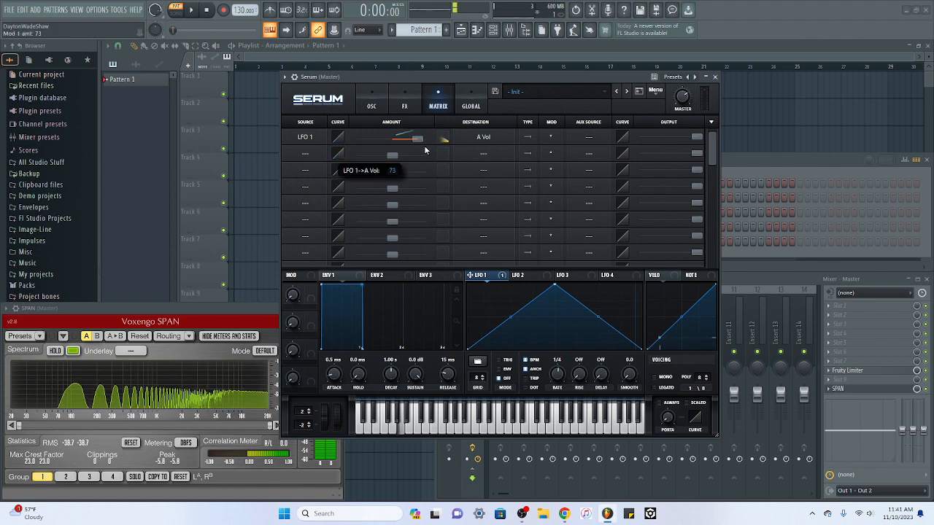
pyautogui.click(371, 103)
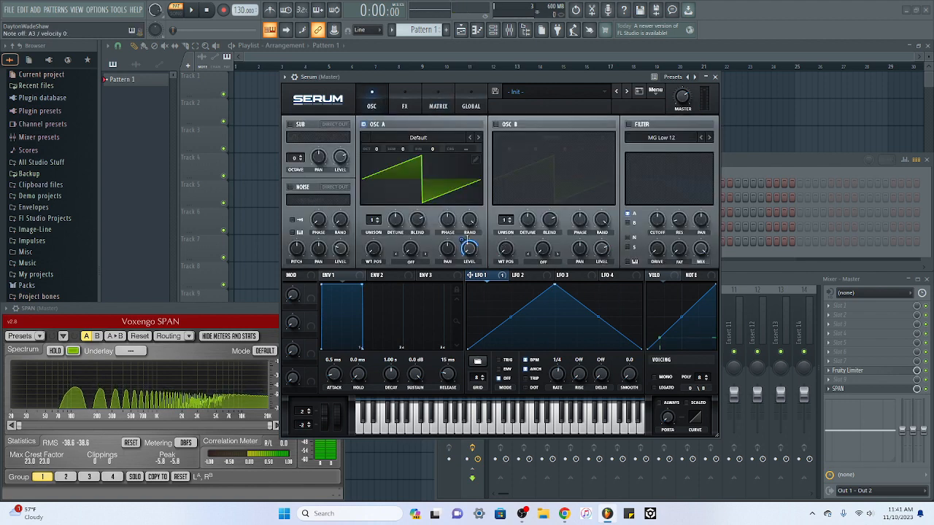
pyautogui.moveTo(463, 240); pyautogui.dragTo(463, 241)
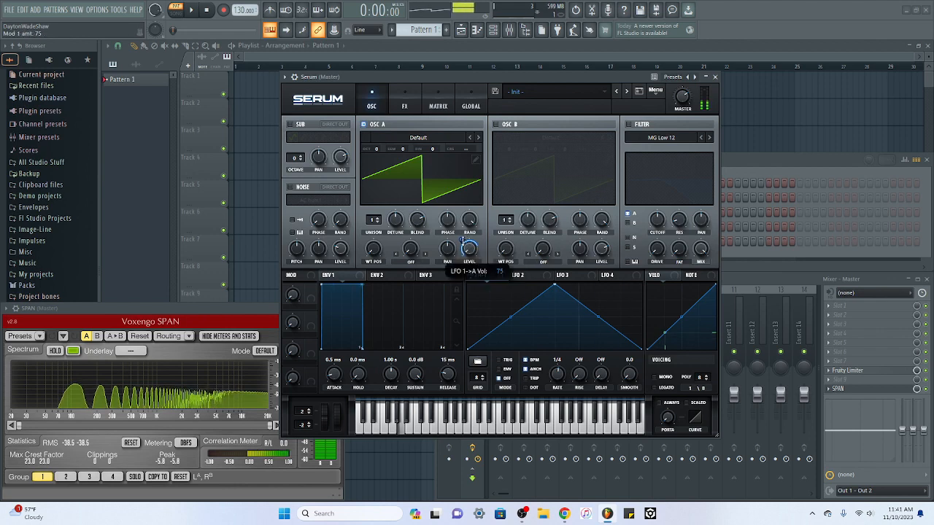
# Reduce the LFO 1 to A Vol amount to 50 in the matrix, check the depth on oscillator A's level, and raise it again.
pyautogui.click(438, 106)
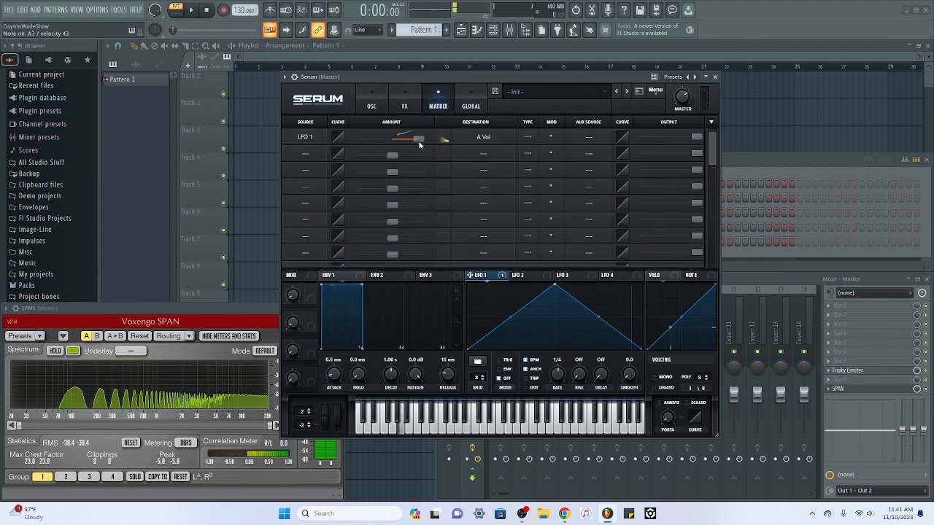
pyautogui.moveTo(420, 145); pyautogui.dragTo(410, 149)
pyautogui.click(371, 106)
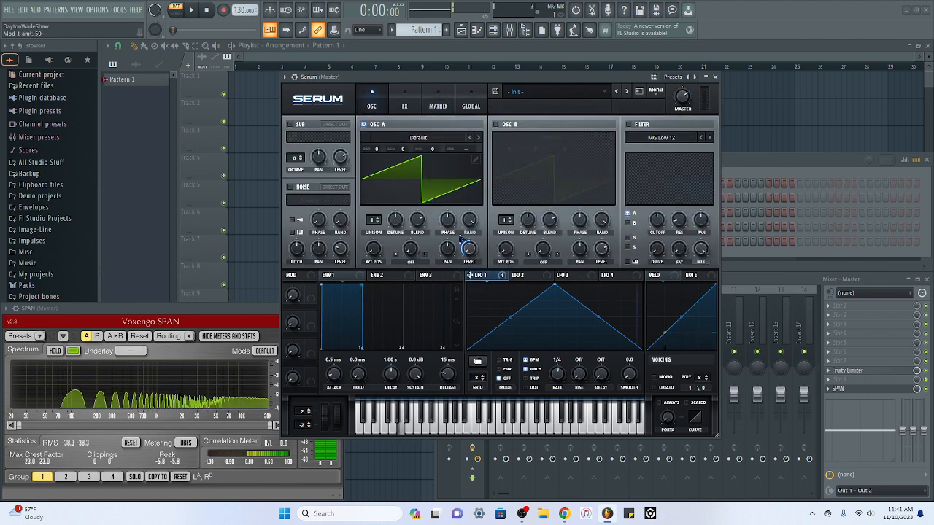
pyautogui.click(405, 106)
pyautogui.click(437, 106)
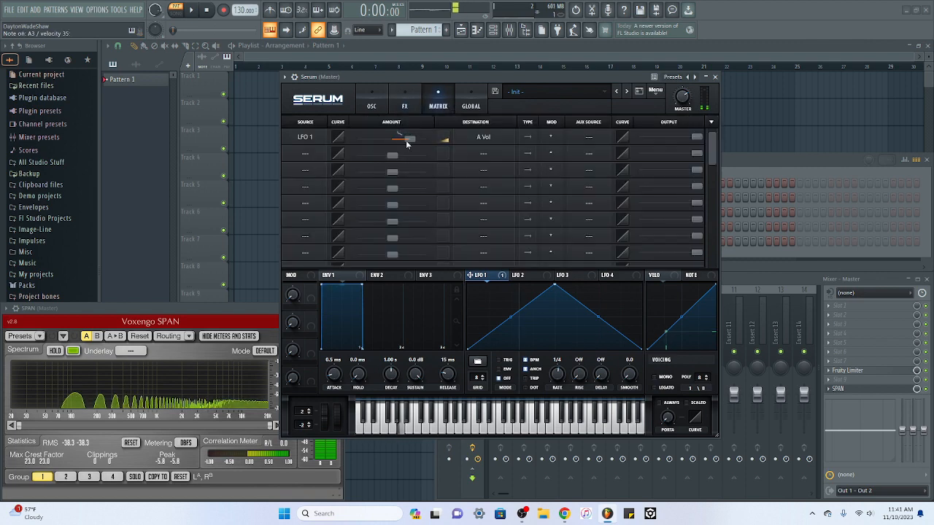
pyautogui.moveTo(407, 144); pyautogui.dragTo(423, 145)
# Change the A Vol modulation source to LFO 2 and set LFO 2's rate to 1/16.
pyautogui.click(308, 137)
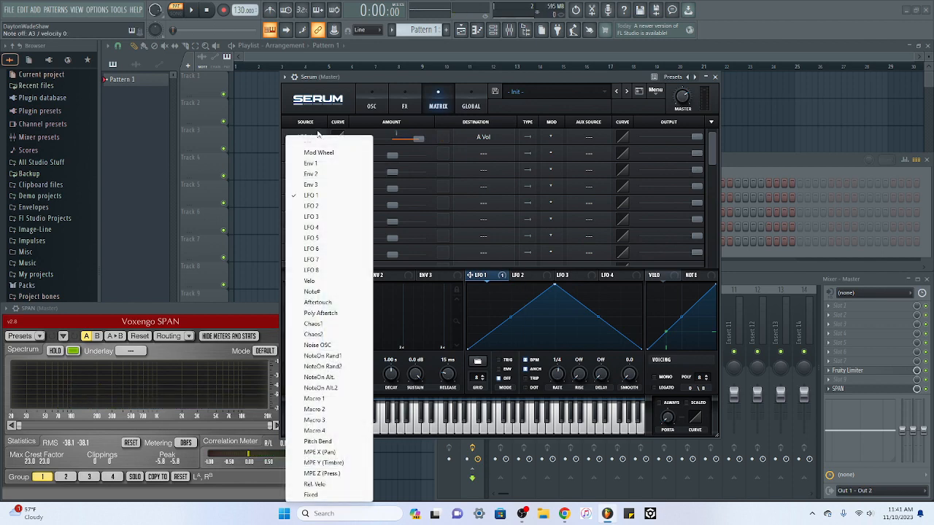
pyautogui.click(319, 207)
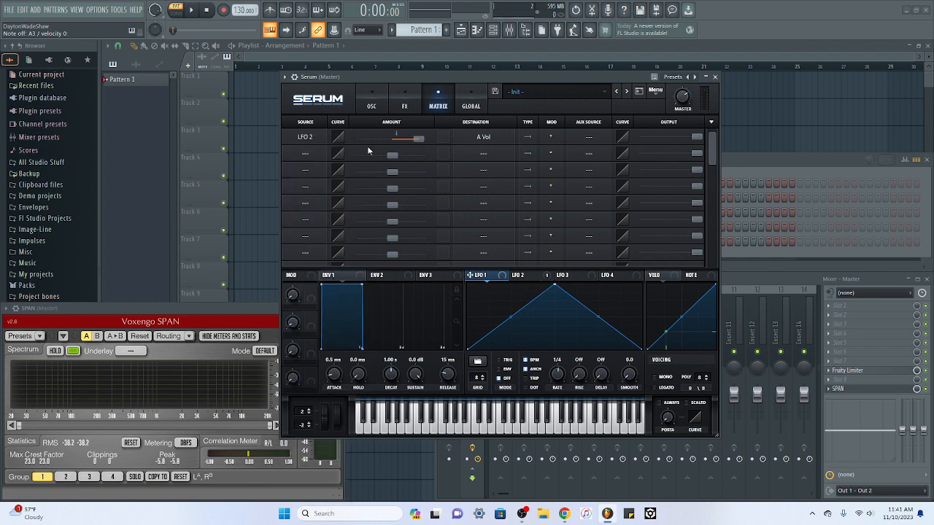
pyautogui.click(372, 107)
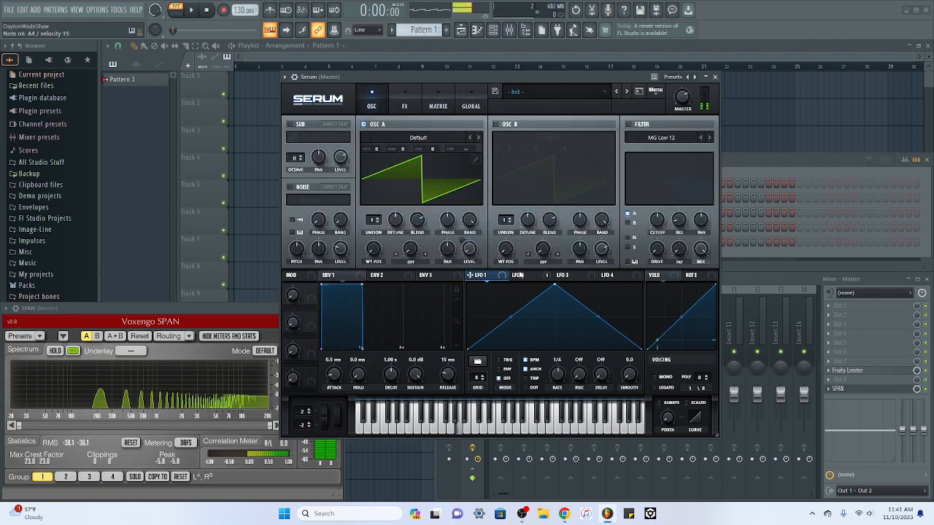
pyautogui.click(520, 276)
pyautogui.moveTo(558, 375); pyautogui.dragTo(561, 363)
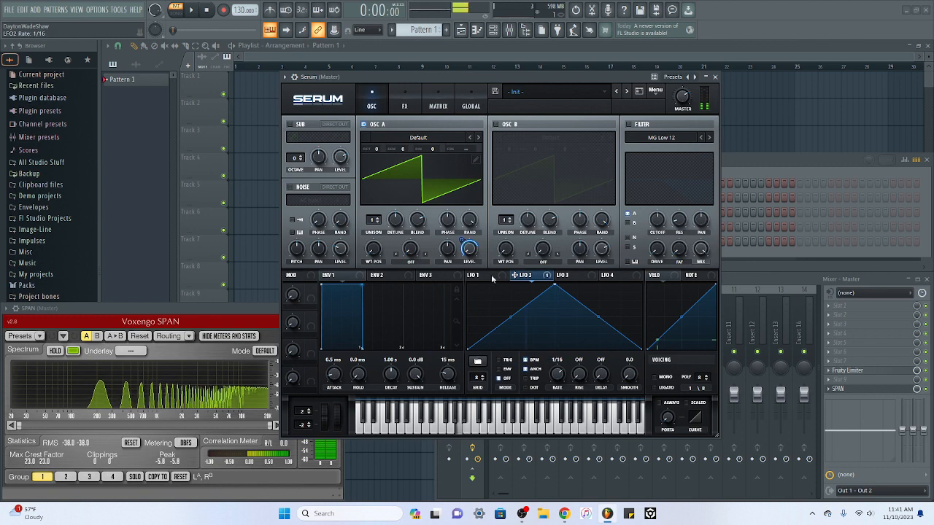
# Set the source of the A Vol modulation back to LFO 1 in the matrix.
pyautogui.click(438, 106)
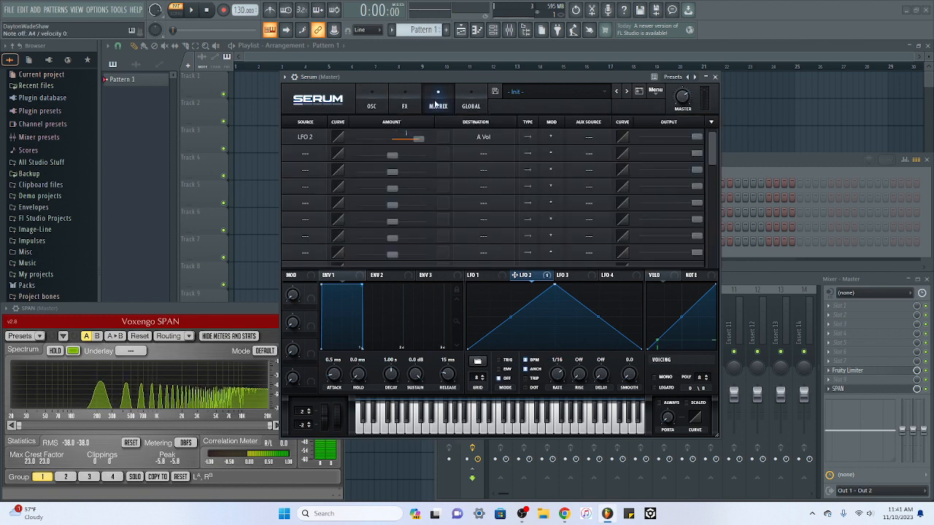
pyautogui.click(310, 137)
pyautogui.click(319, 201)
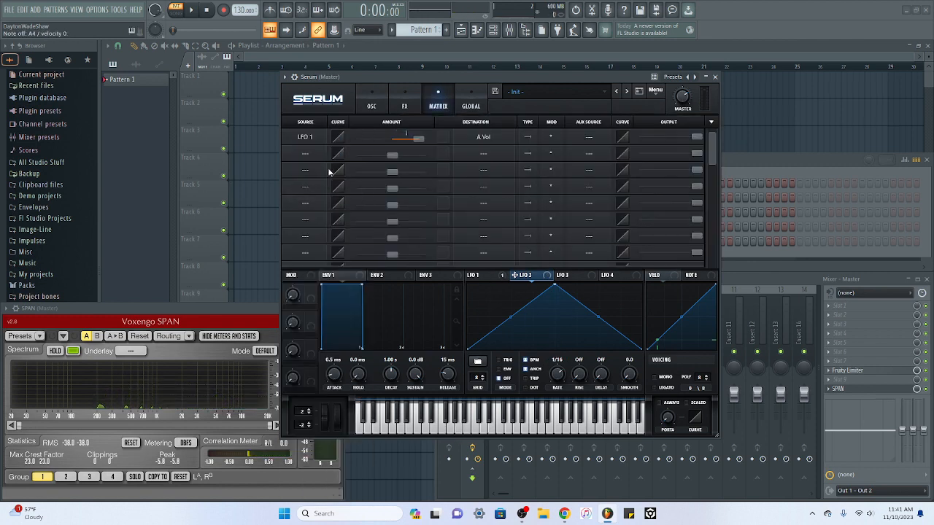
# Examine the source and destination choices available for the first matrix row, including the OSC A and Global destinations.
pyautogui.click(496, 137)
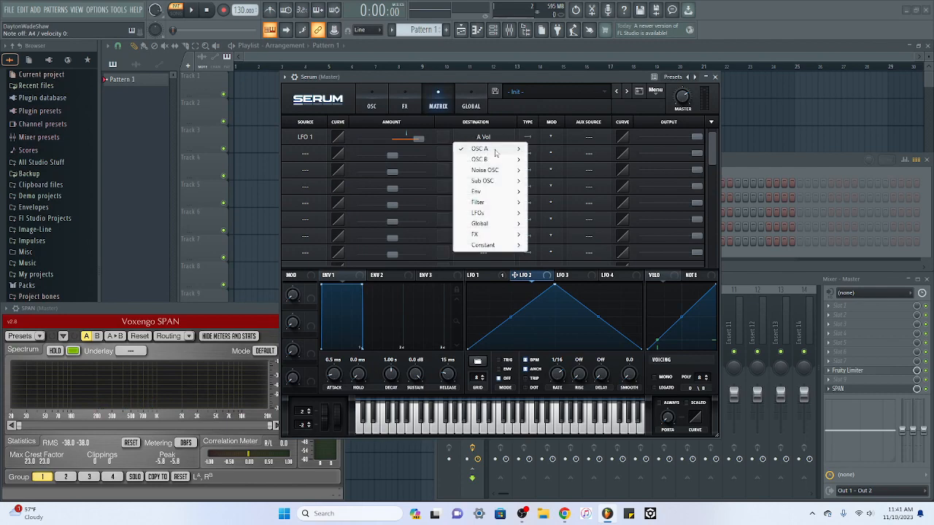
pyautogui.moveTo(498, 152)
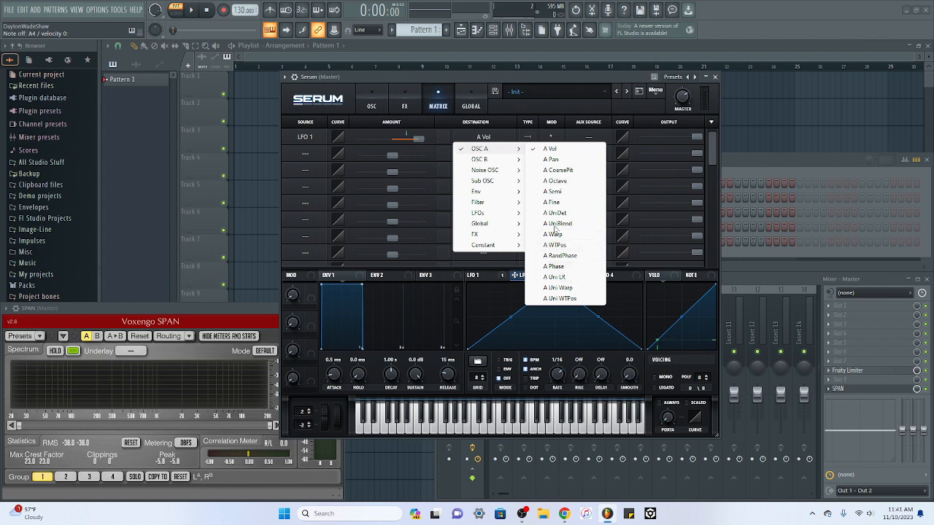
pyautogui.click(308, 137)
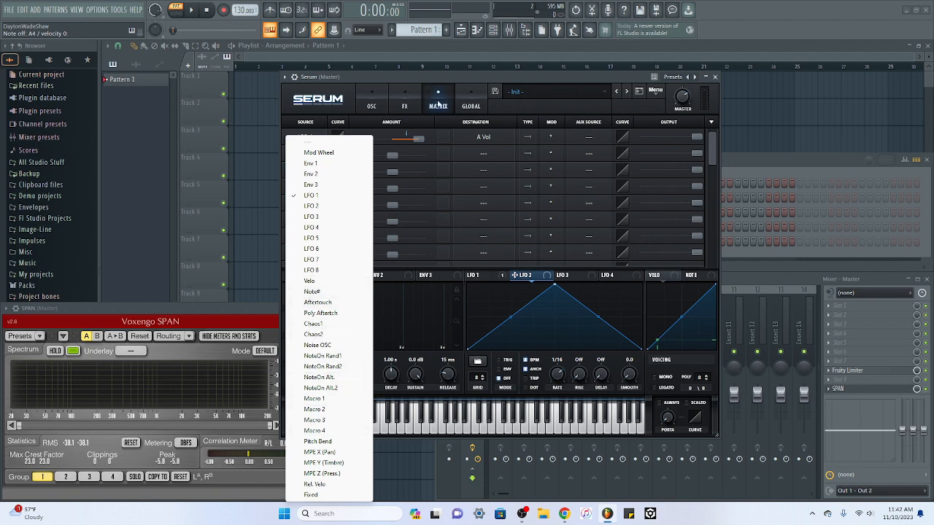
pyautogui.click(441, 75)
pyautogui.click(312, 136)
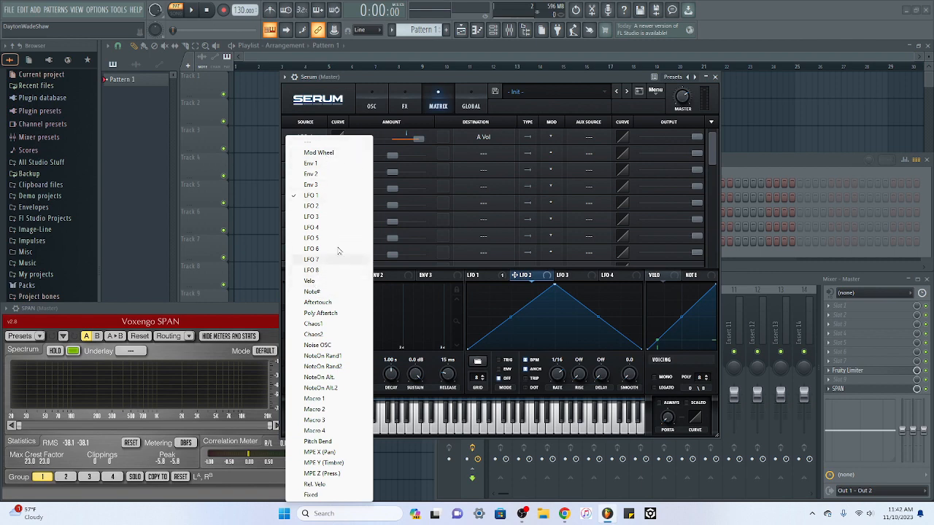
pyautogui.click(485, 139)
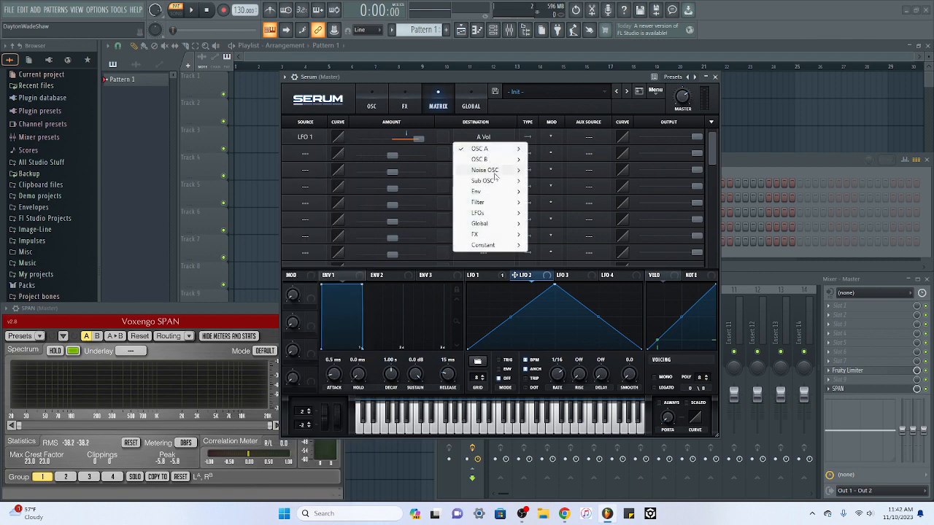
pyautogui.moveTo(497, 229)
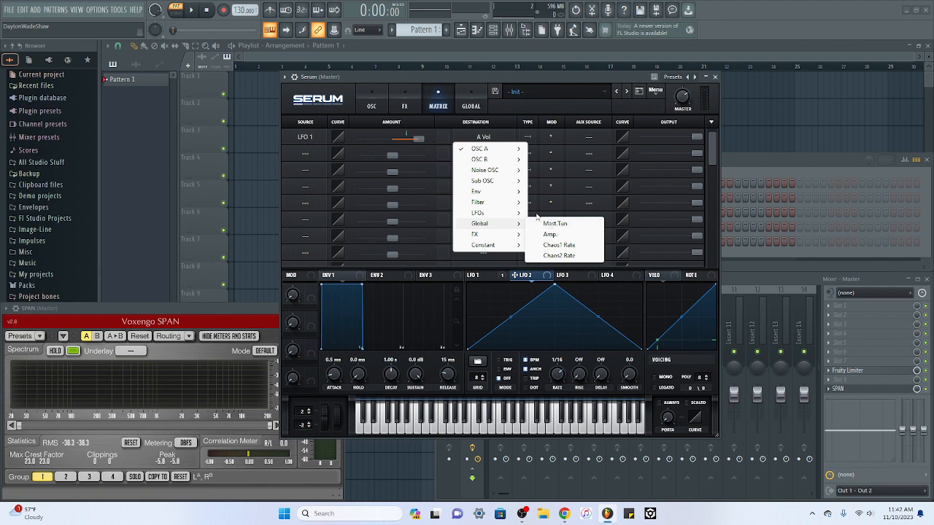
pyautogui.moveTo(495, 152)
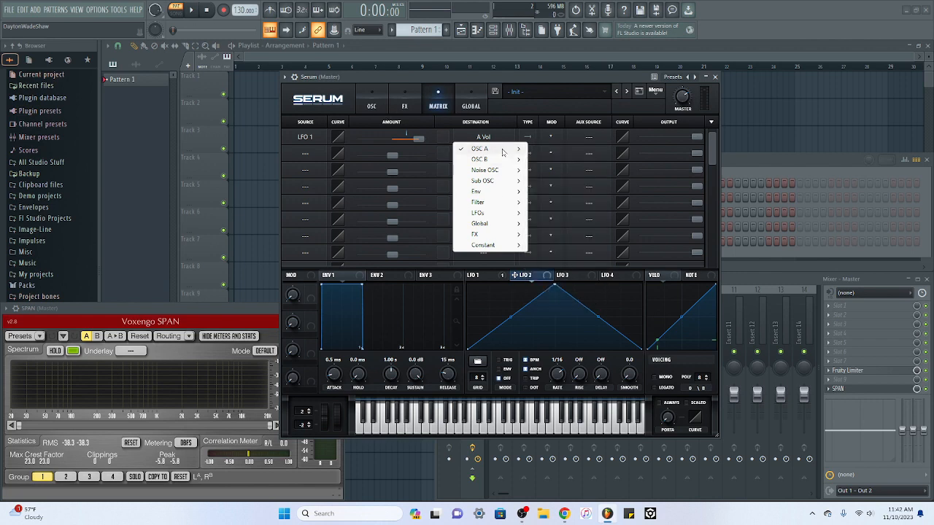
# Compare the OSC A, Noise OSC, Sub OSC and Filter destinations of the first matrix row with the matching controls on the oscillator page.
pyautogui.click(372, 106)
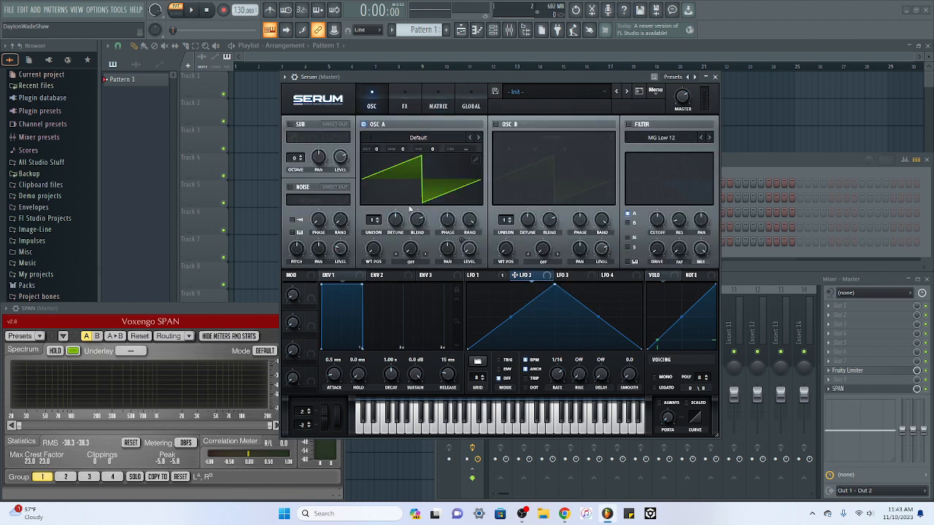
pyautogui.click(435, 104)
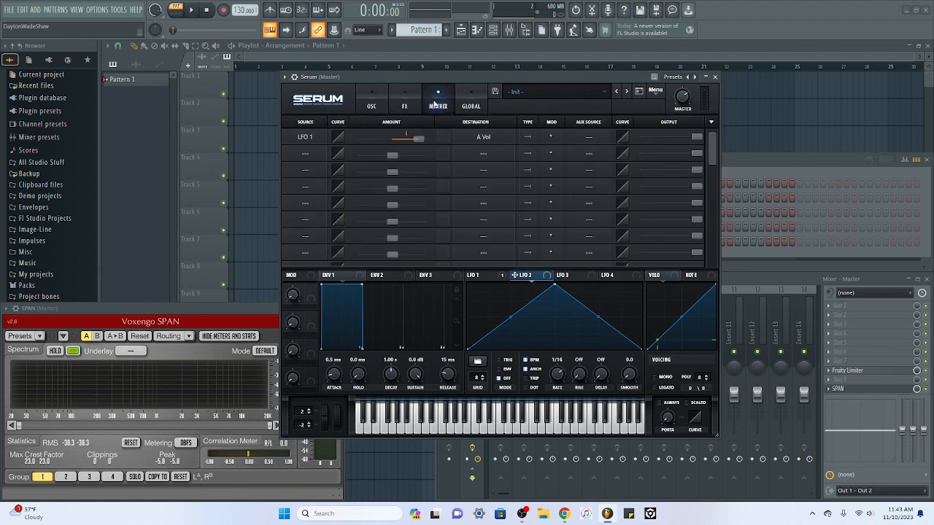
pyautogui.click(495, 140)
pyautogui.moveTo(503, 159)
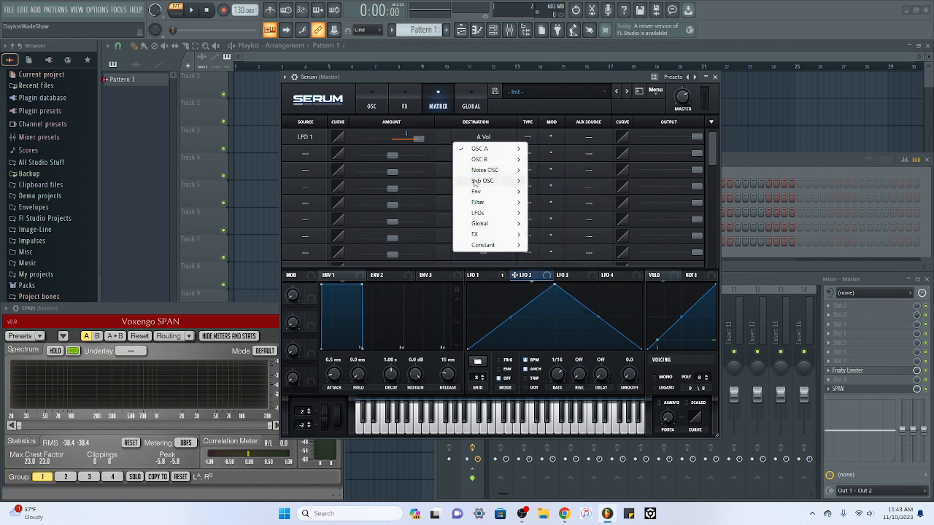
pyautogui.click(376, 108)
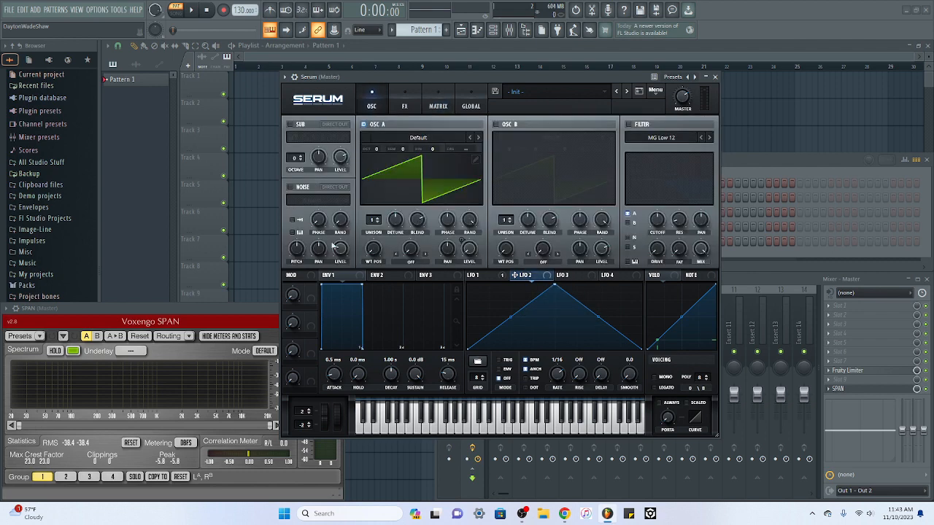
pyautogui.click(436, 103)
pyautogui.click(499, 140)
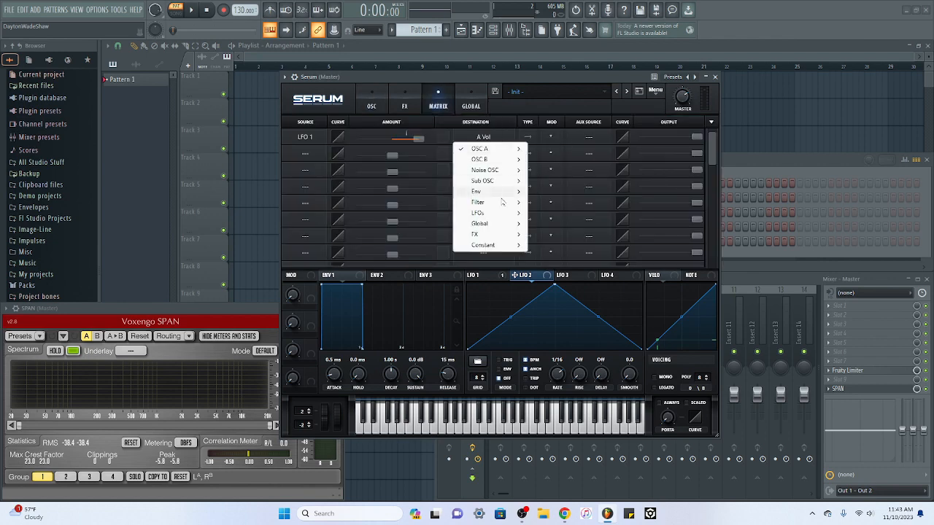
pyautogui.moveTo(487, 203)
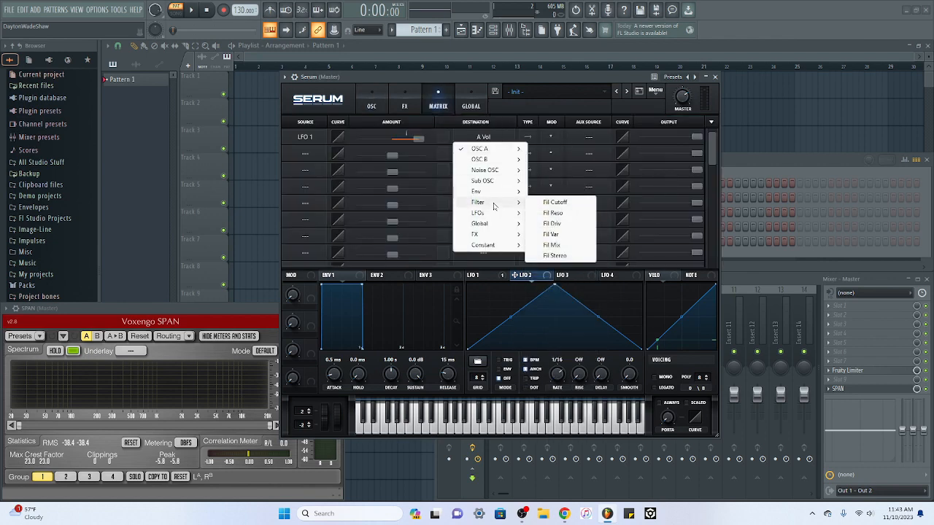
pyautogui.click(376, 109)
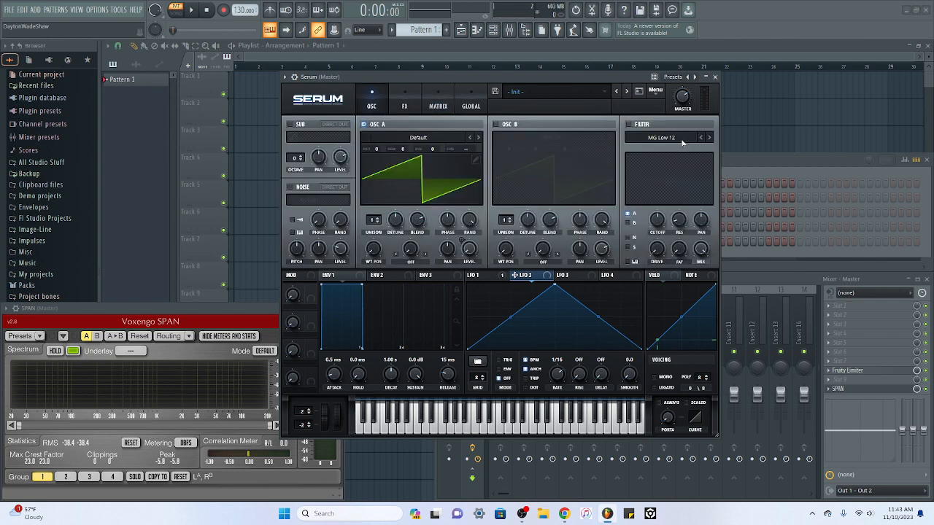
# Examine the Global, FX and Constant destination groups available for the first matrix row.
pyautogui.click(424, 105)
pyautogui.click(491, 153)
pyautogui.click(492, 144)
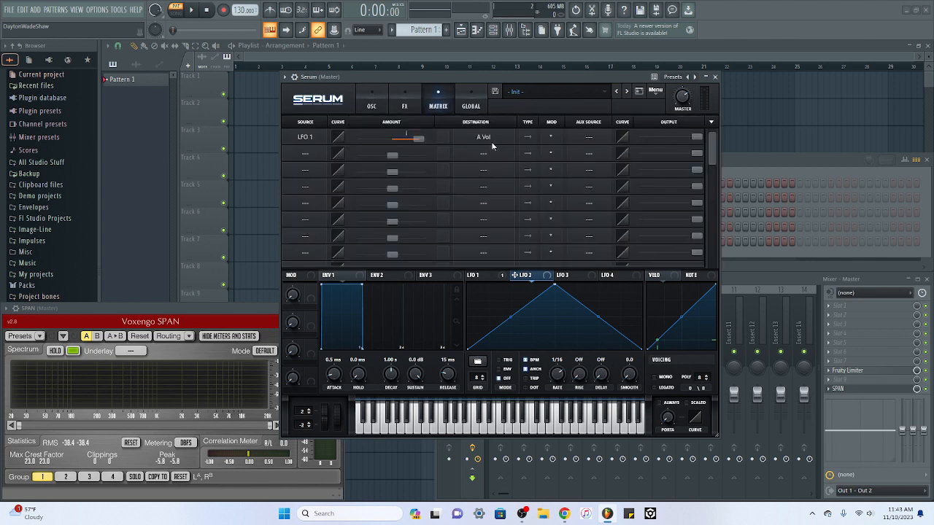
pyautogui.click(492, 141)
pyautogui.moveTo(496, 216)
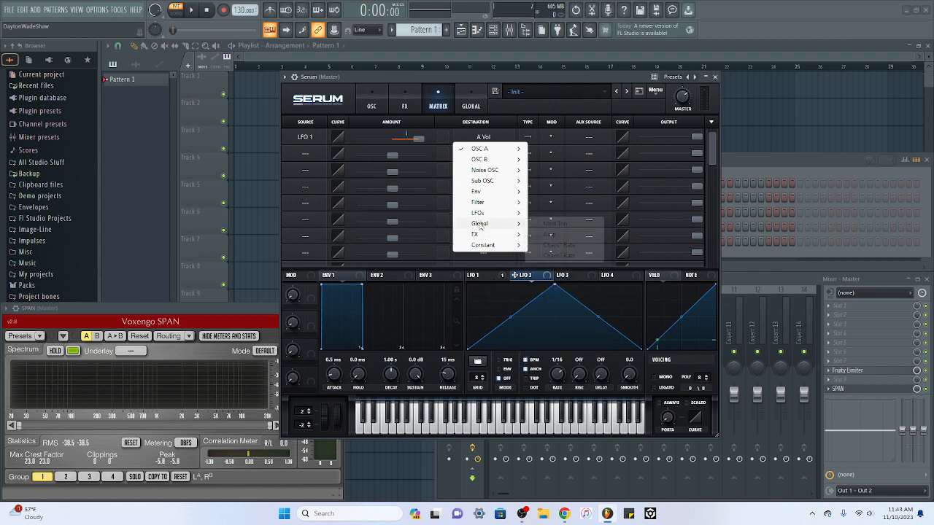
pyautogui.moveTo(483, 238)
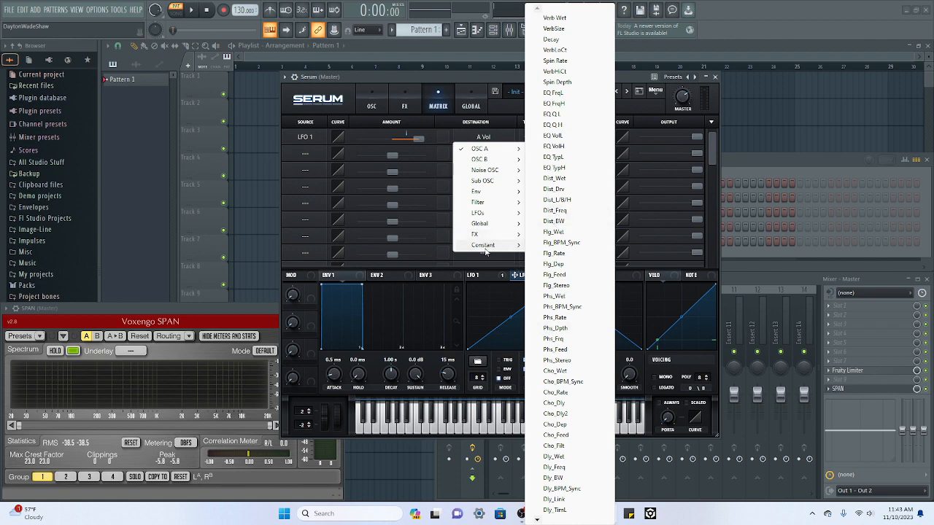
pyautogui.click(493, 125)
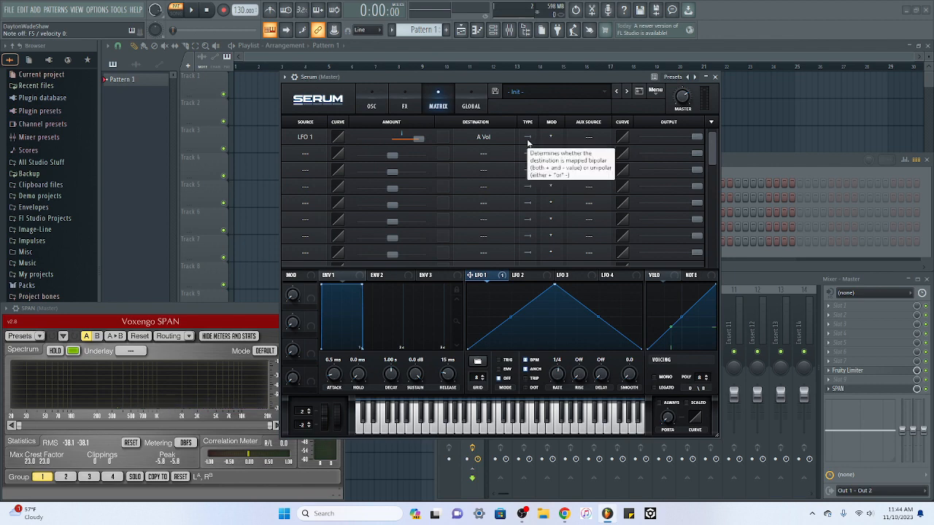
# Set the LFO 1 to A Vol amount to 74 and switch that row's type to bipolar.
pyautogui.click(419, 139)
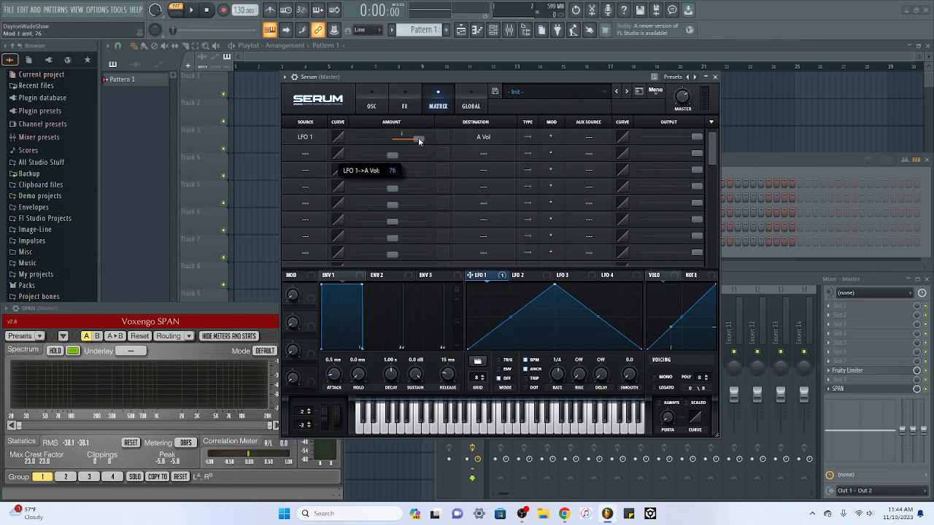
pyautogui.moveTo(418, 138); pyautogui.dragTo(417, 139)
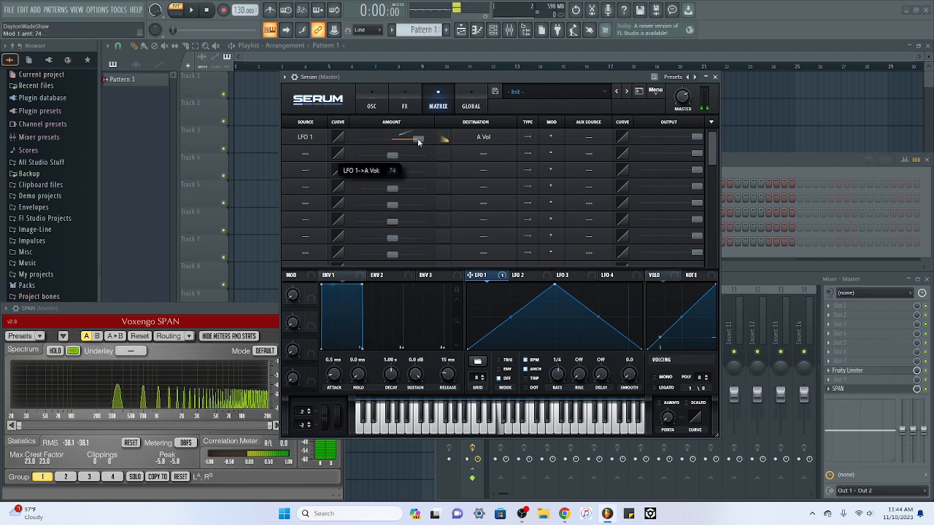
pyautogui.click(526, 138)
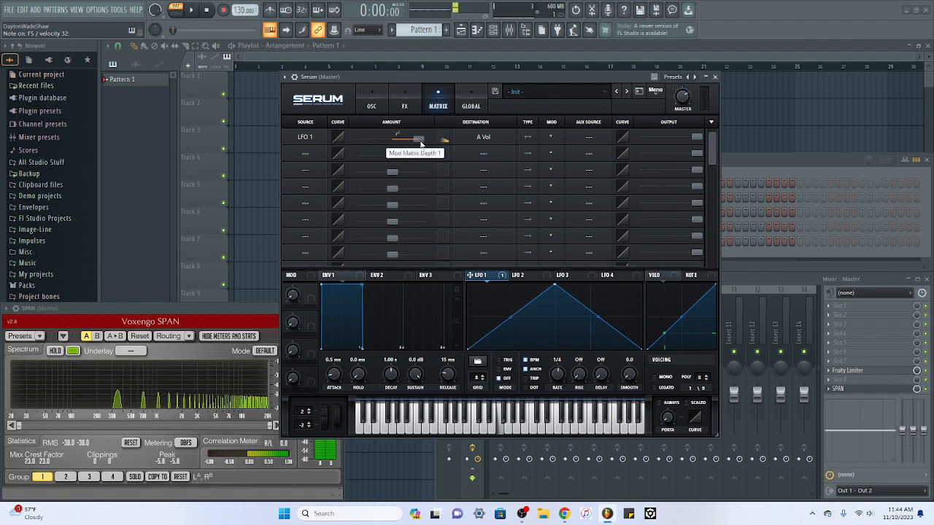
# Set oscillator A's warp mode to Sync (No Window) and raise its warp amount slightly.
pyautogui.click(374, 108)
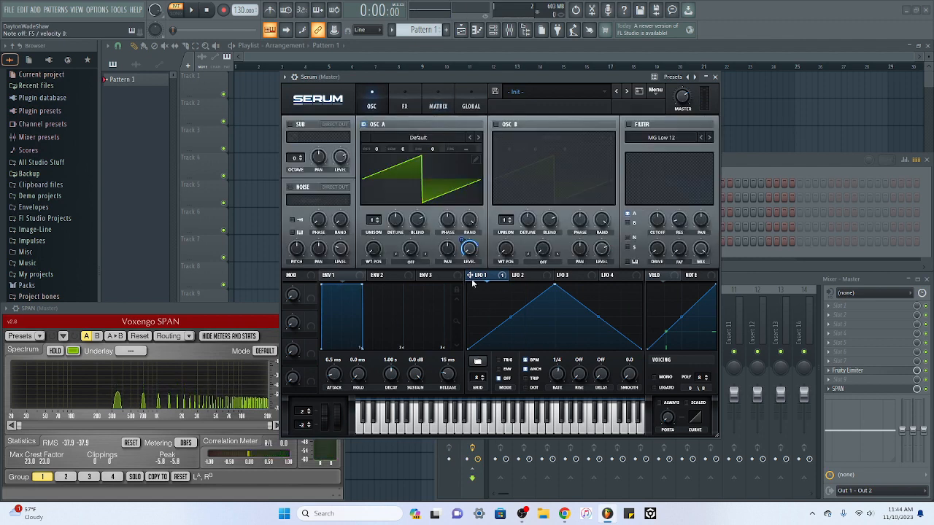
pyautogui.click(411, 262)
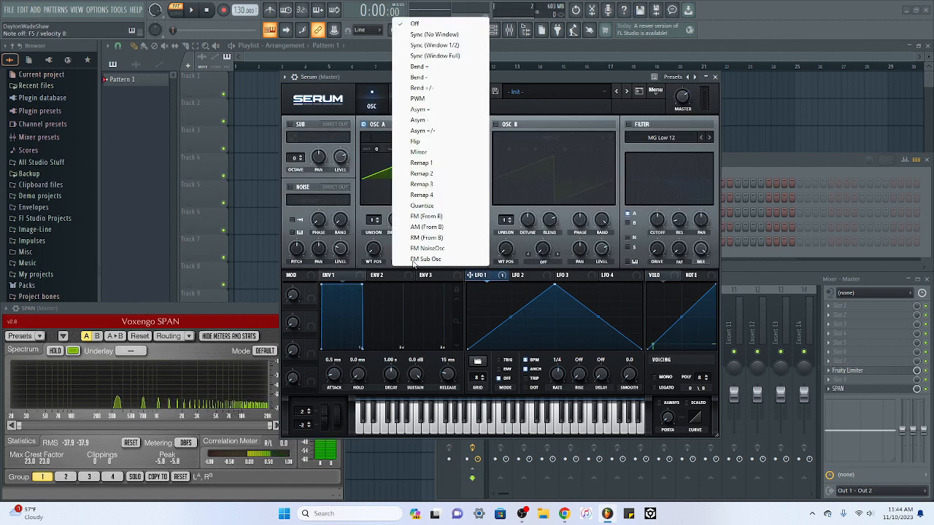
pyautogui.click(434, 34)
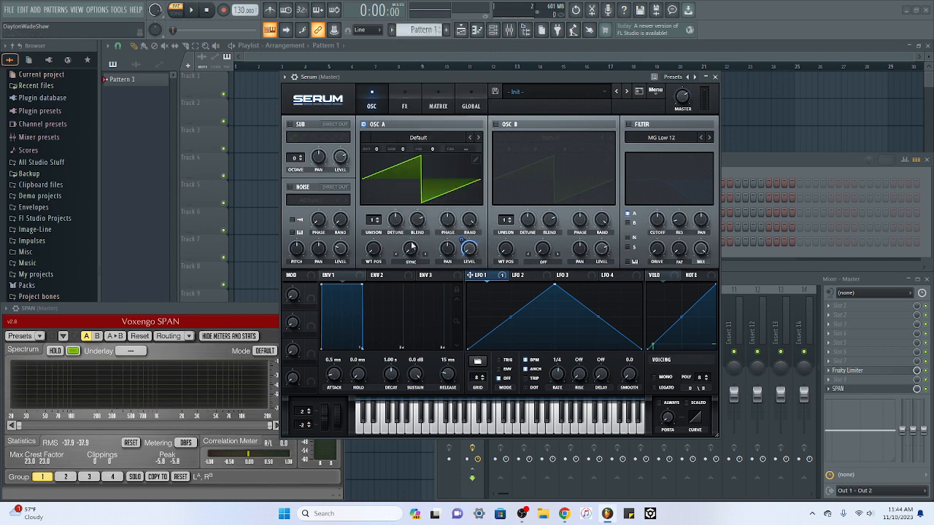
pyautogui.moveTo(414, 250)
pyautogui.mouseDown()
pyautogui.moveTo(411, 206)
pyautogui.moveTo(411, 235)
pyautogui.mouseUp()
# Choose LFO 2 as the modulation source of the second matrix row.
pyautogui.click(438, 106)
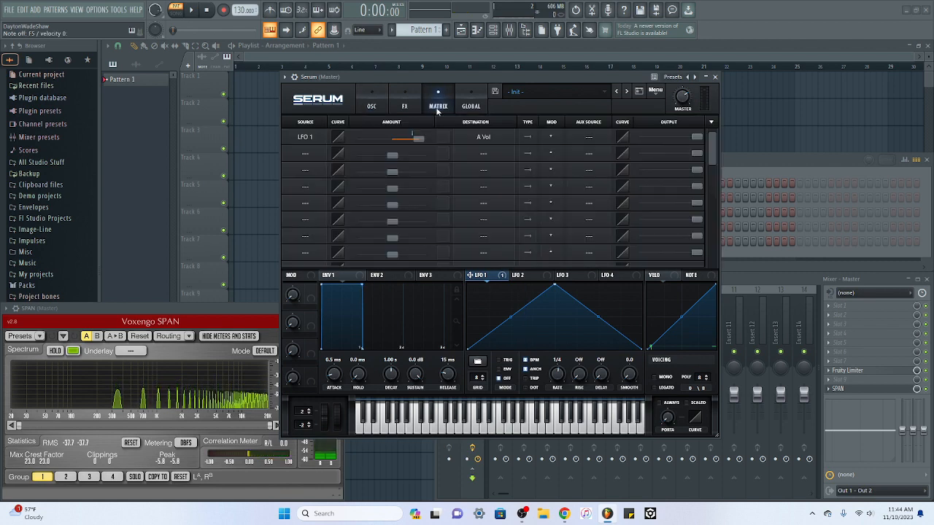
pyautogui.click(307, 154)
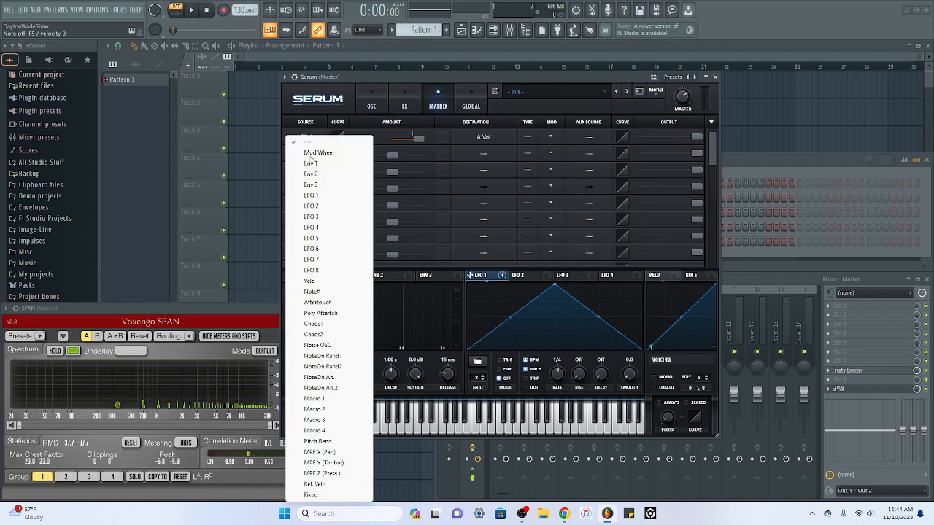
pyautogui.click(314, 207)
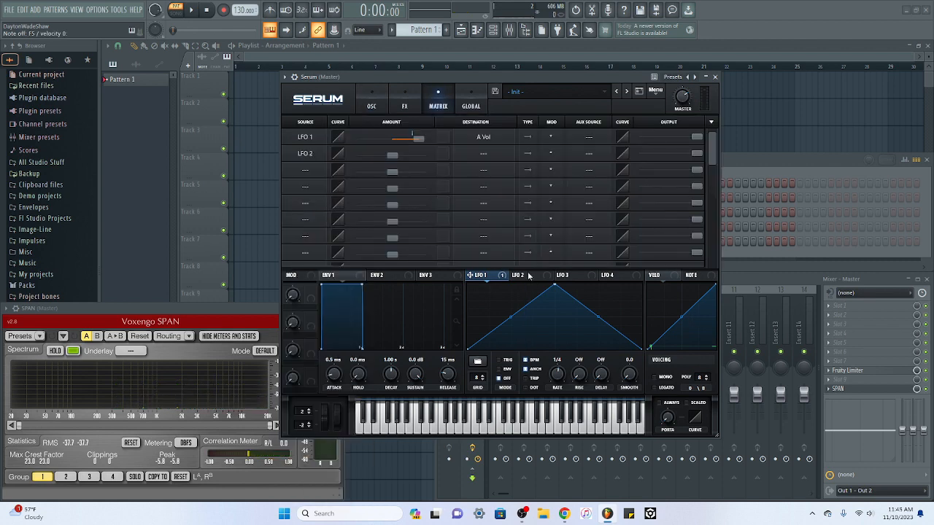
# Set the second matrix row's destination to A Warp with an amount of 24.
pyautogui.click(372, 107)
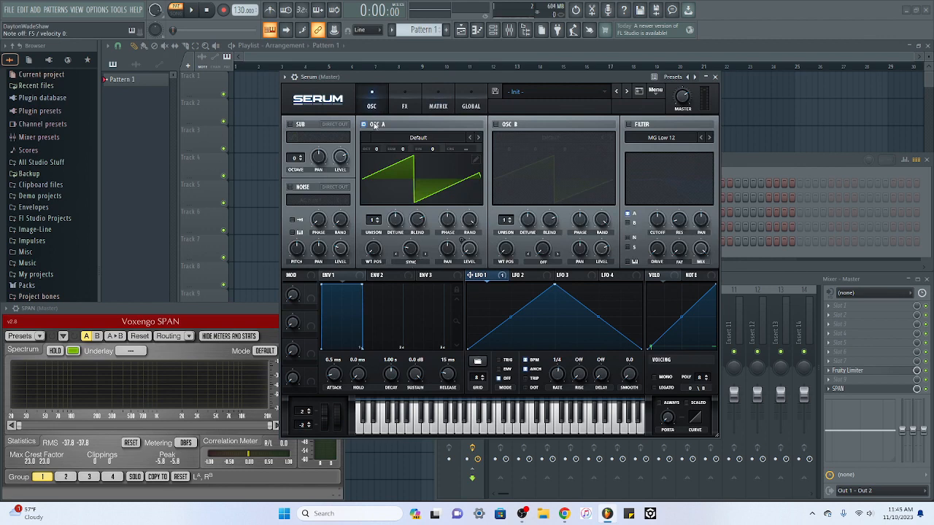
pyautogui.click(436, 107)
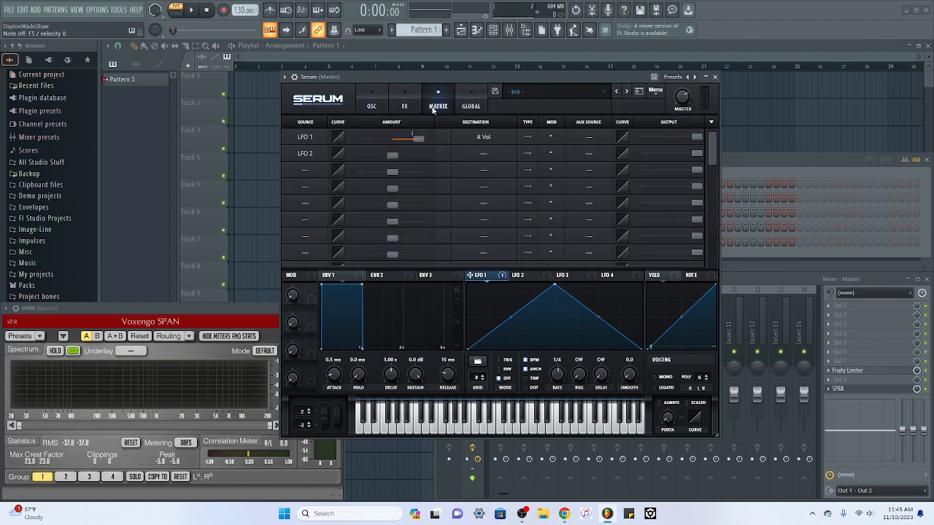
pyautogui.click(467, 156)
pyautogui.moveTo(482, 165)
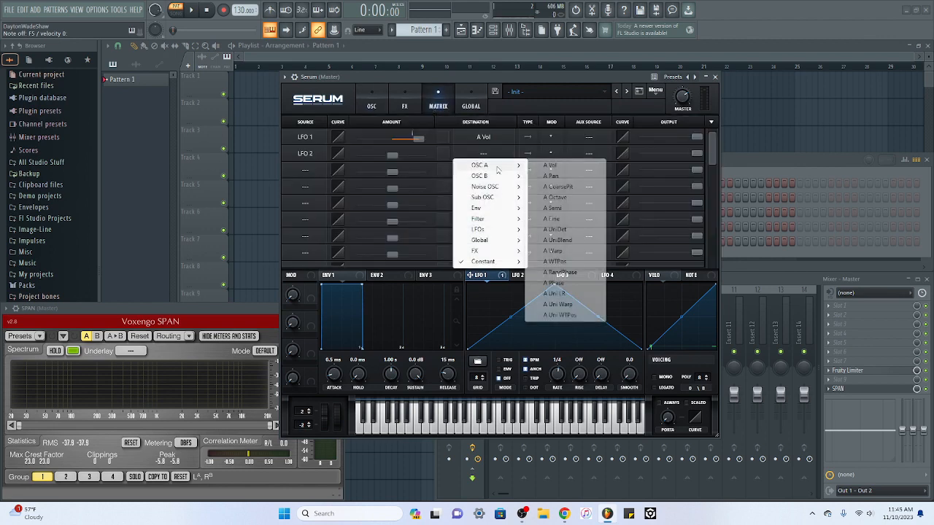
pyautogui.click(554, 251)
pyautogui.moveTo(406, 149); pyautogui.dragTo(420, 169)
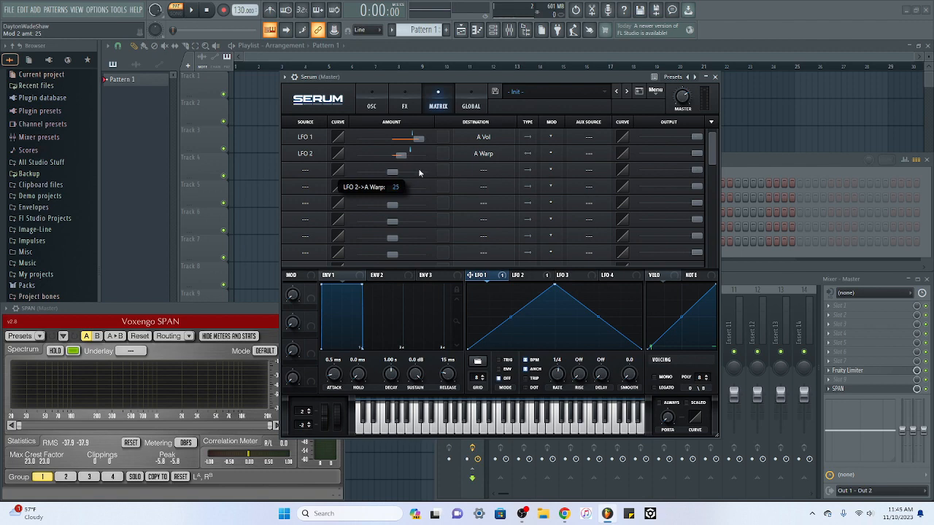
pyautogui.moveTo(419, 172); pyautogui.dragTo(418, 168)
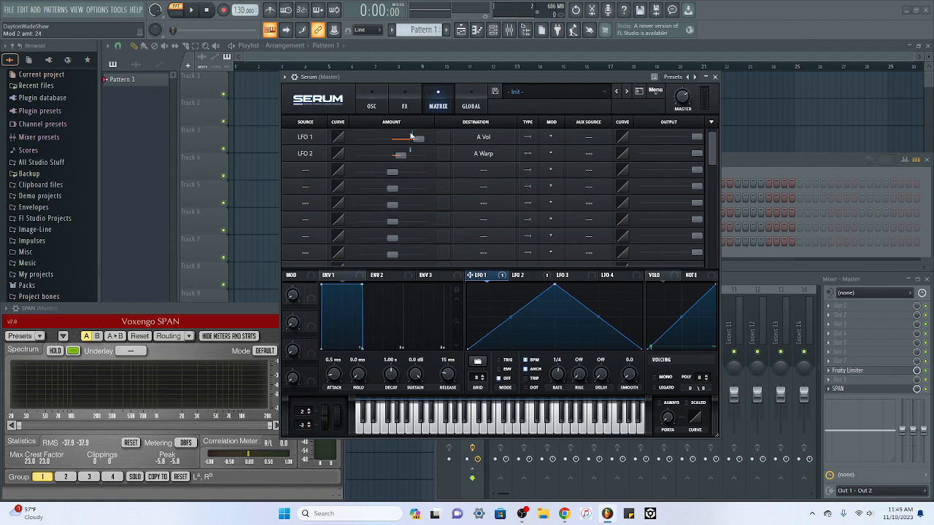
# Raise the LFO 2 modulation depth on oscillator A's warp knob to 35.
pyautogui.click(378, 108)
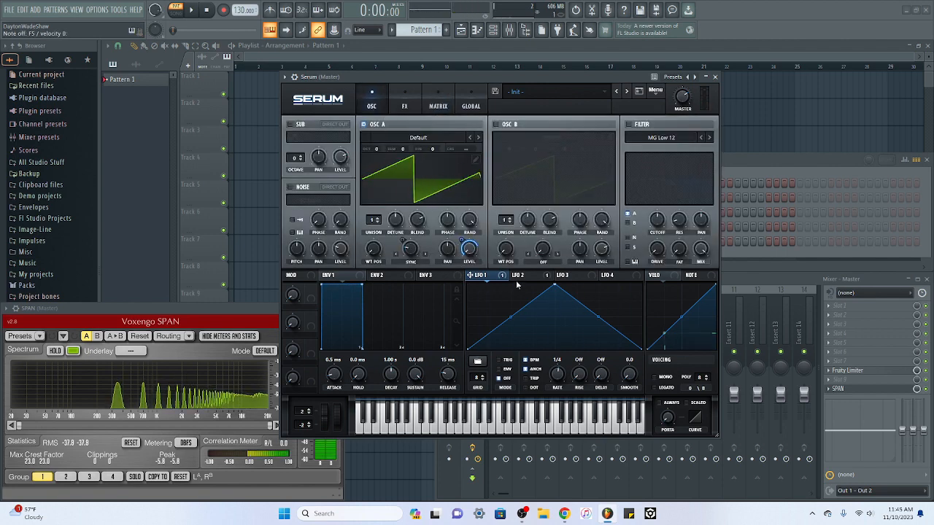
pyautogui.click(518, 275)
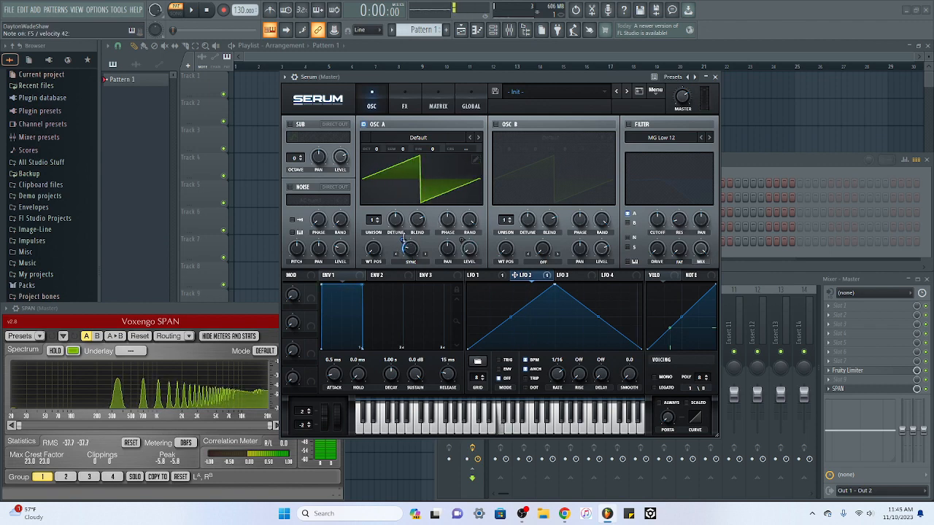
pyautogui.moveTo(402, 239); pyautogui.dragTo(402, 227)
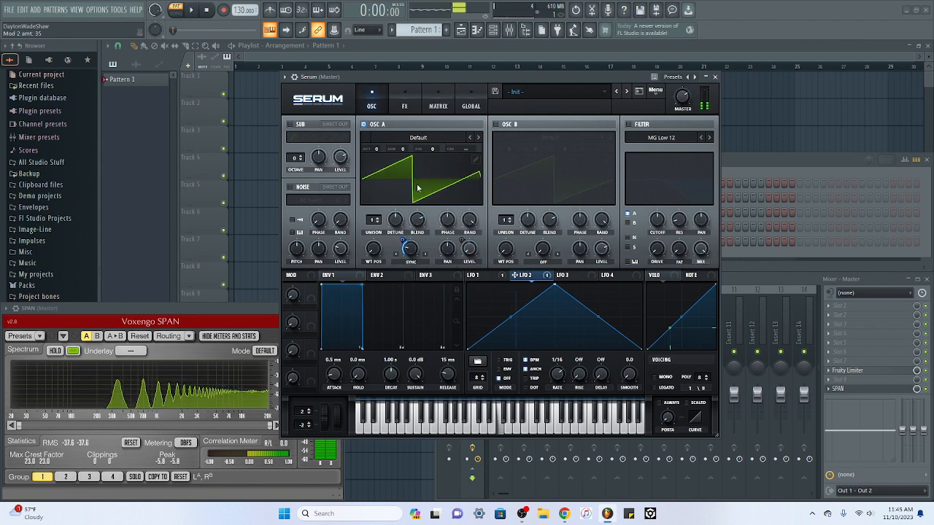
# Check the two modulation routings in the matrix and set LFO 2's rate to 1/2.
pyautogui.click(437, 95)
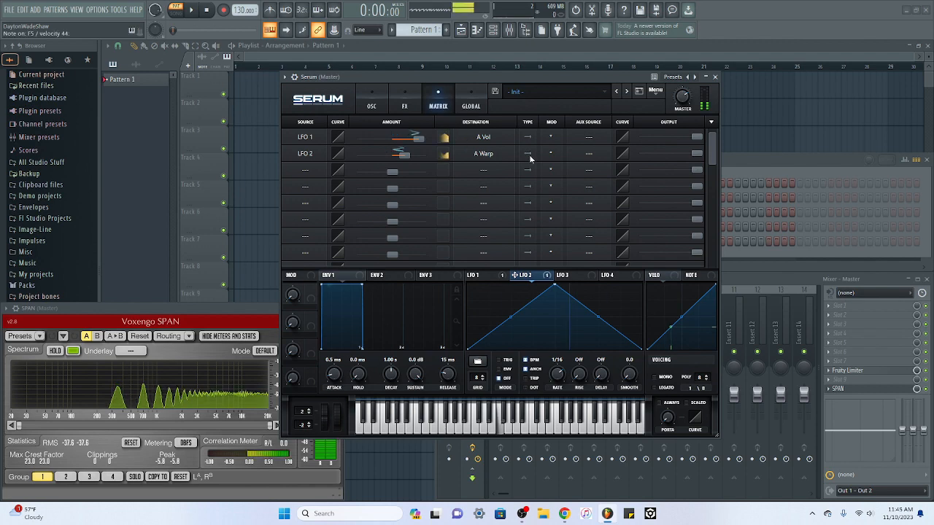
pyautogui.click(371, 101)
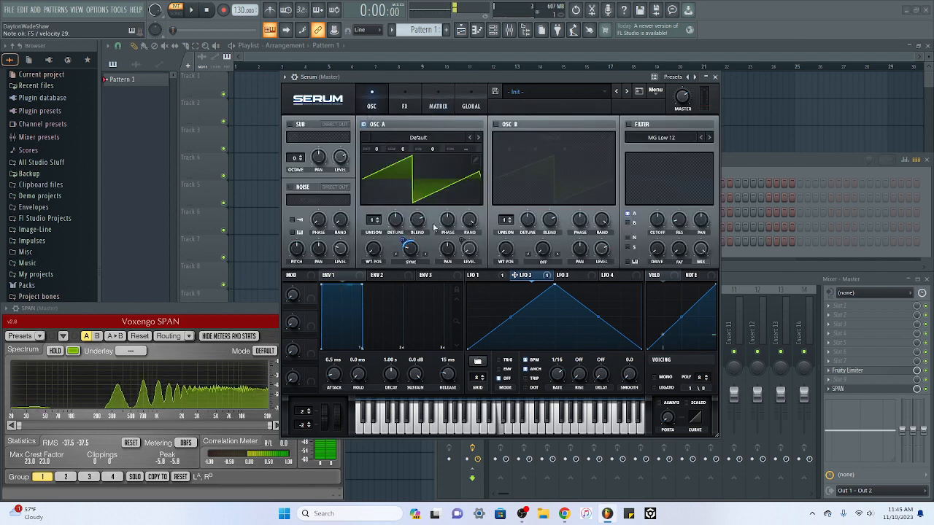
pyautogui.moveTo(556, 374); pyautogui.dragTo(558, 397)
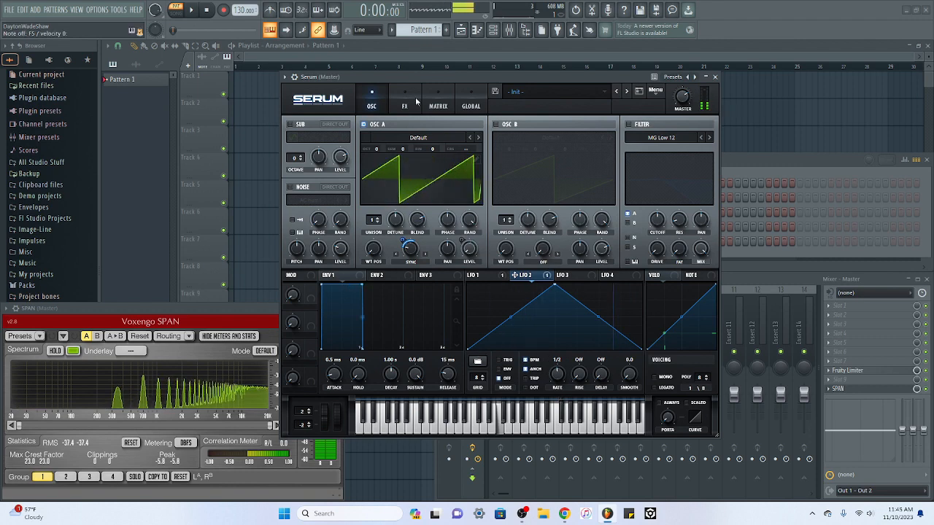
# Reshape LFO 2 into a rising ramp with its peak at the end of the cycle, and return to the matrix.
pyautogui.click(438, 102)
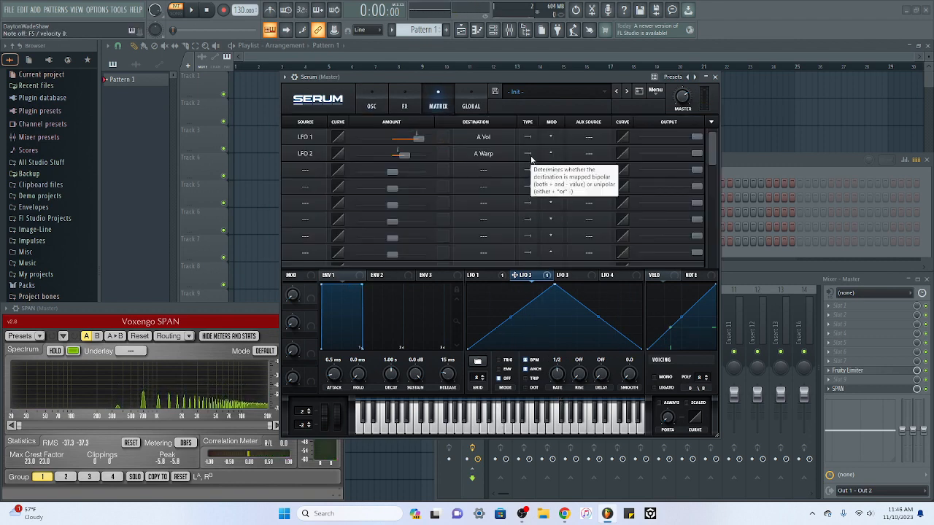
pyautogui.click(372, 106)
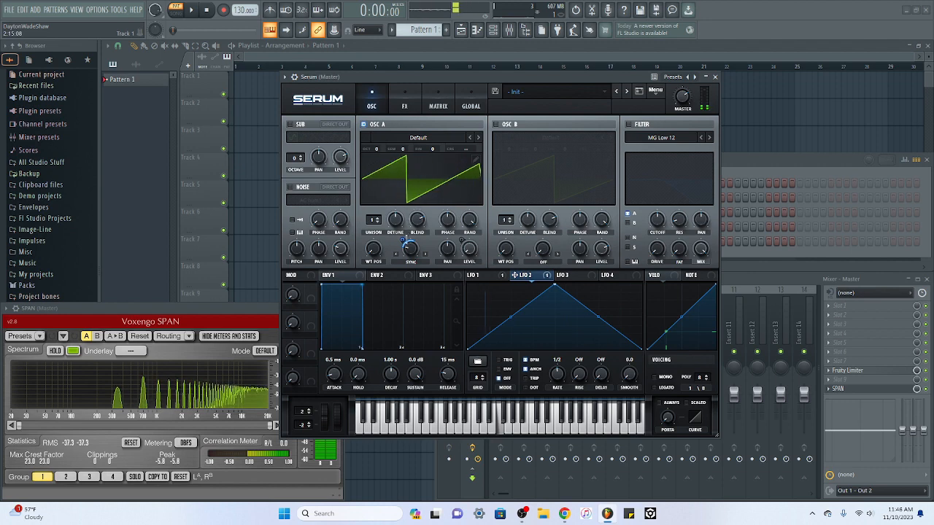
pyautogui.moveTo(555, 285); pyautogui.dragTo(708, 253)
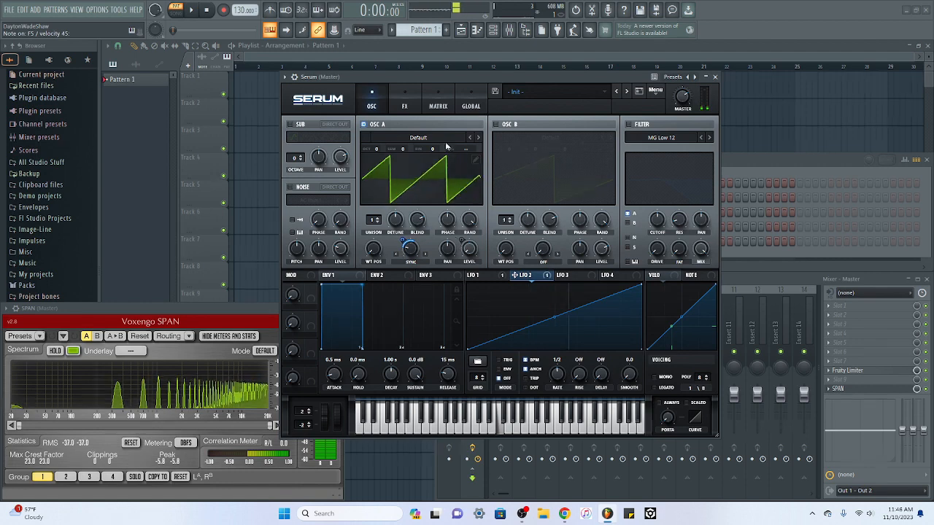
pyautogui.click(439, 102)
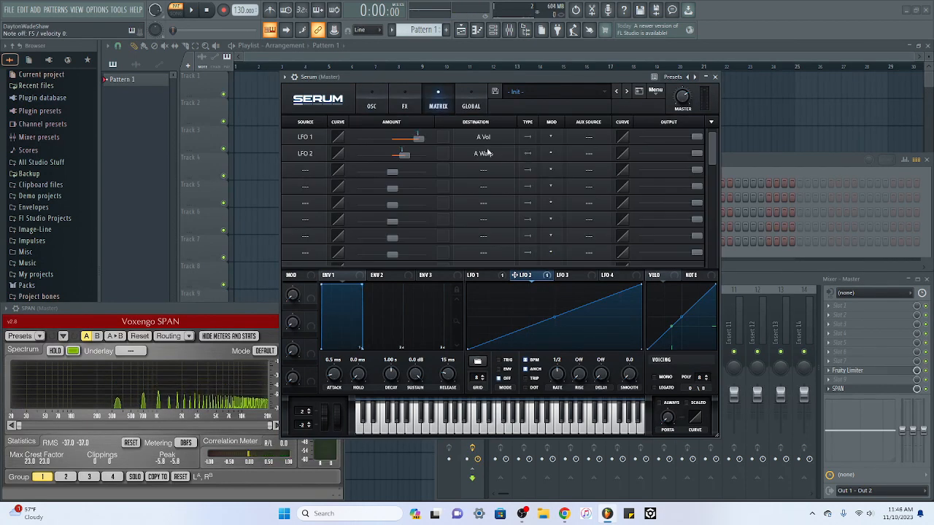
# Compare how LFO 2 moves oscillator A's warp and how LFO 1 moves its level on the oscillator page.
pyautogui.click(372, 106)
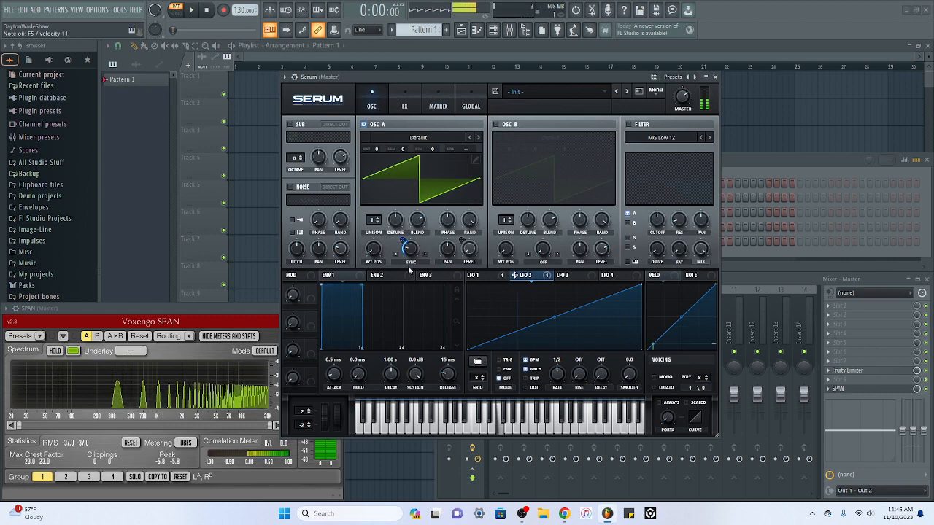
pyautogui.moveTo(411, 252)
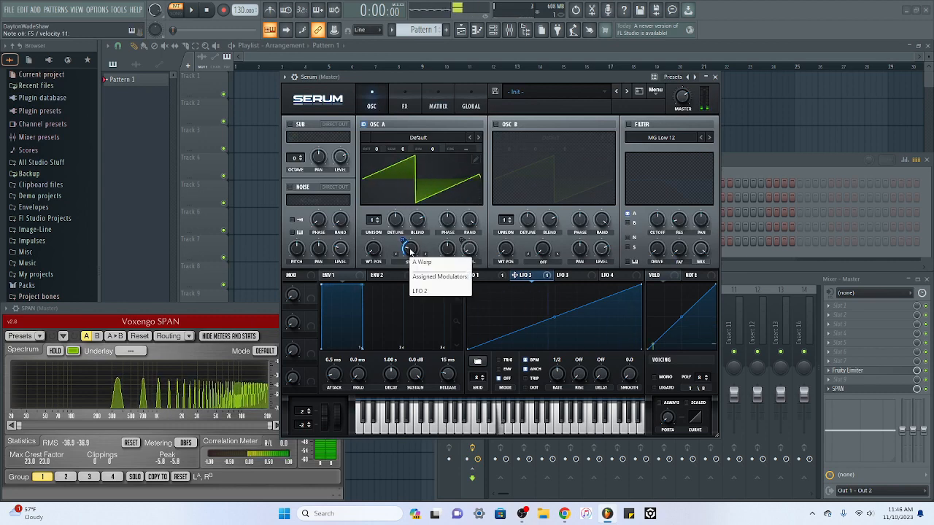
pyautogui.click(493, 277)
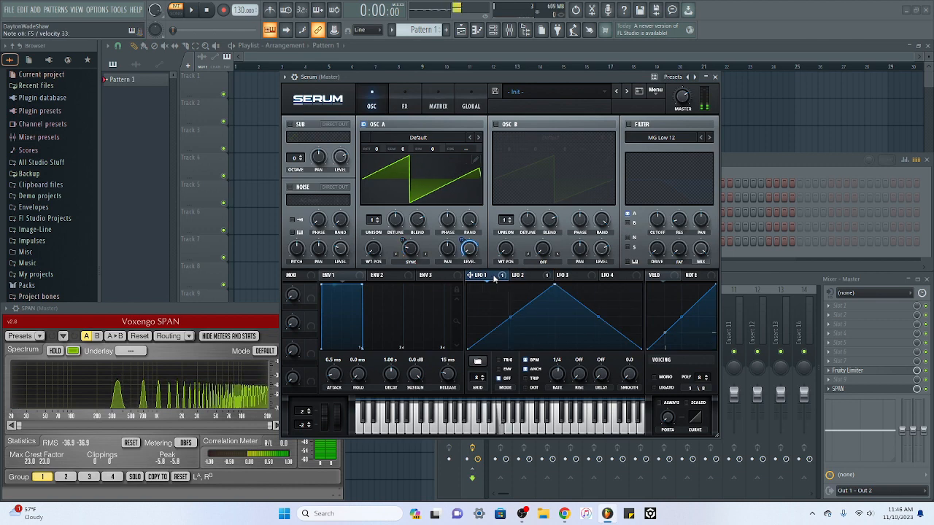
pyautogui.click(519, 275)
# Try the Bypass and inverted modes on the LFO 1 row of the matrix, ending on the default * mode.
pyautogui.click(438, 106)
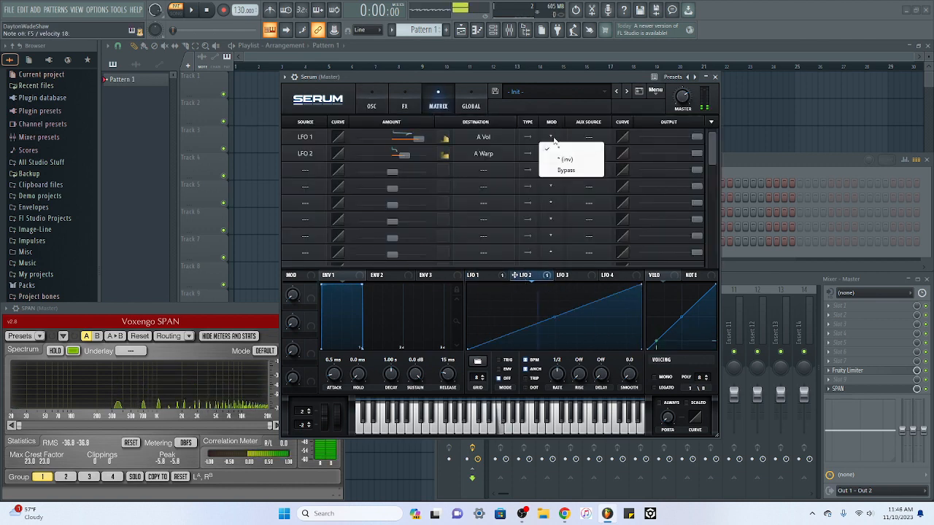
pyautogui.click(570, 171)
pyautogui.click(556, 141)
pyautogui.click(566, 160)
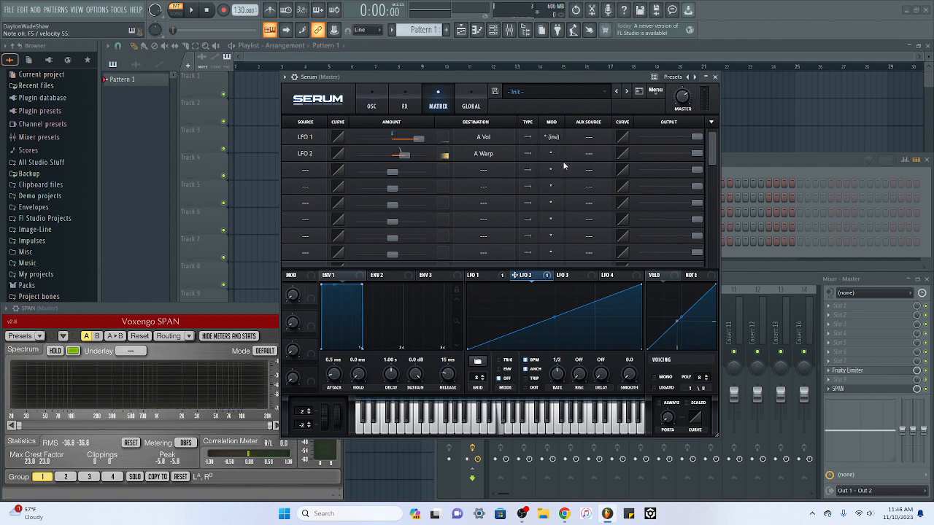
pyautogui.click(541, 140)
pyautogui.click(564, 153)
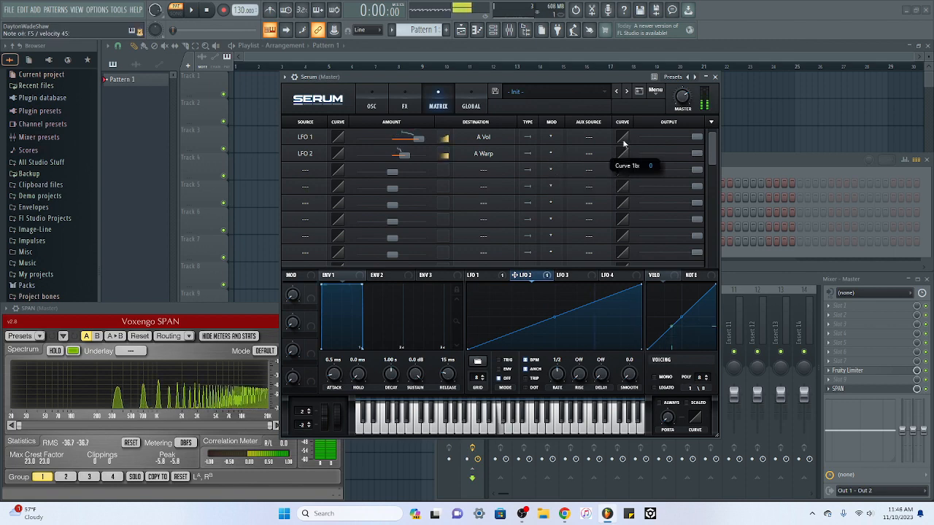
# Try a bent auxiliary curve and a reduced output on the LFO 1 row, resetting the output each time.
pyautogui.moveTo(626, 150); pyautogui.dragTo(620, 117)
pyautogui.moveTo(699, 138); pyautogui.dragTo(661, 168)
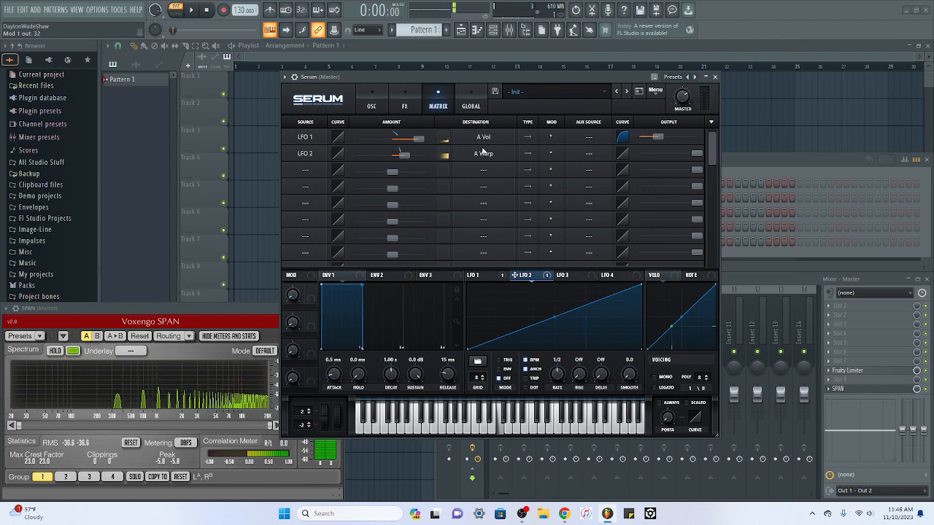
pyautogui.doubleClick(655, 141)
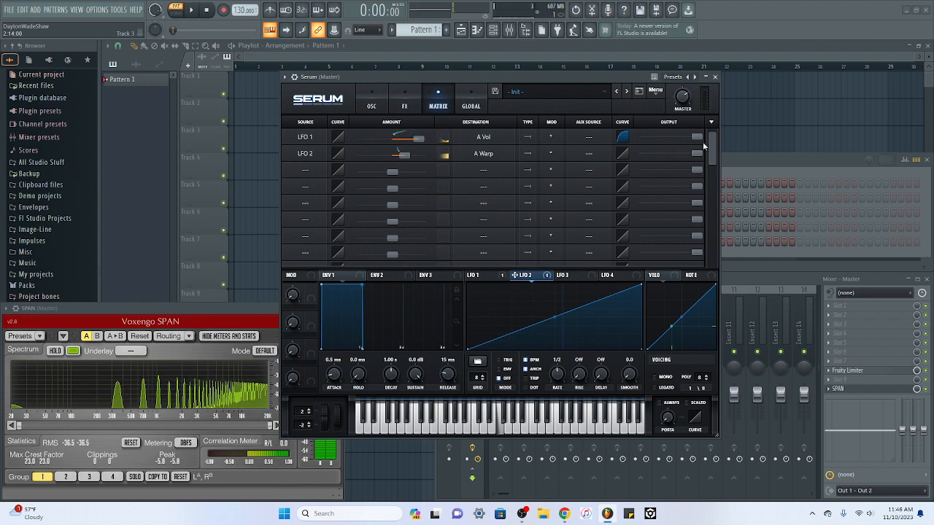
pyautogui.moveTo(694, 138); pyautogui.dragTo(666, 142)
pyautogui.doubleClick(666, 142)
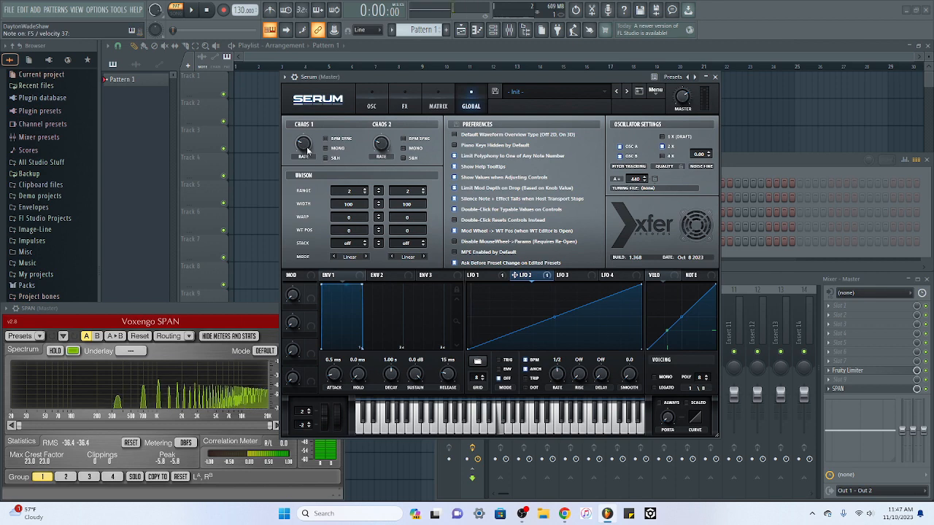
# Try out Chaos 1's rate and BPM sync in the global settings.
pyautogui.moveTo(308, 149)
pyautogui.moveTo(310, 140)
pyautogui.mouseDown()
pyautogui.moveTo(312, 125)
pyautogui.moveTo(306, 147)
pyautogui.mouseUp()
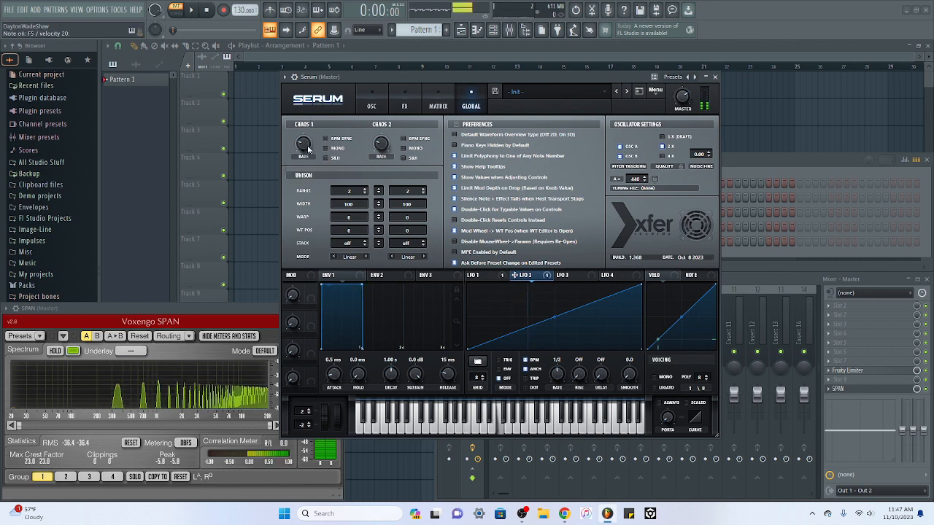
pyautogui.click(326, 140)
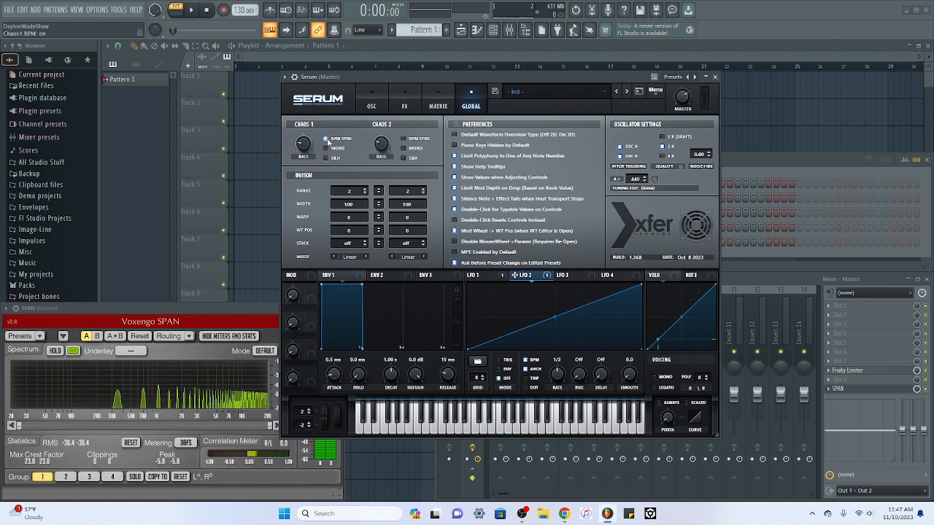
pyautogui.click(325, 149)
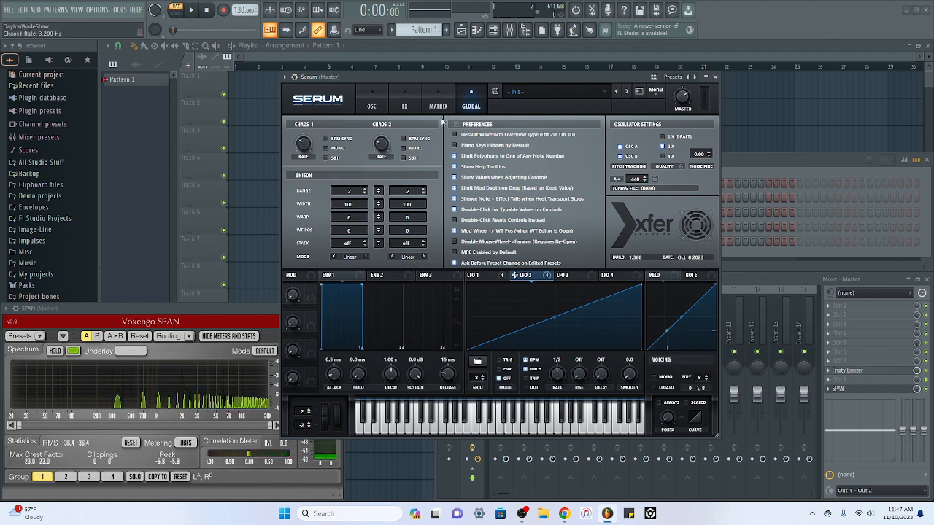
# Route Chaos1 to Fil Cutoff in the third matrix row with an amount of 22.
pyautogui.click(440, 106)
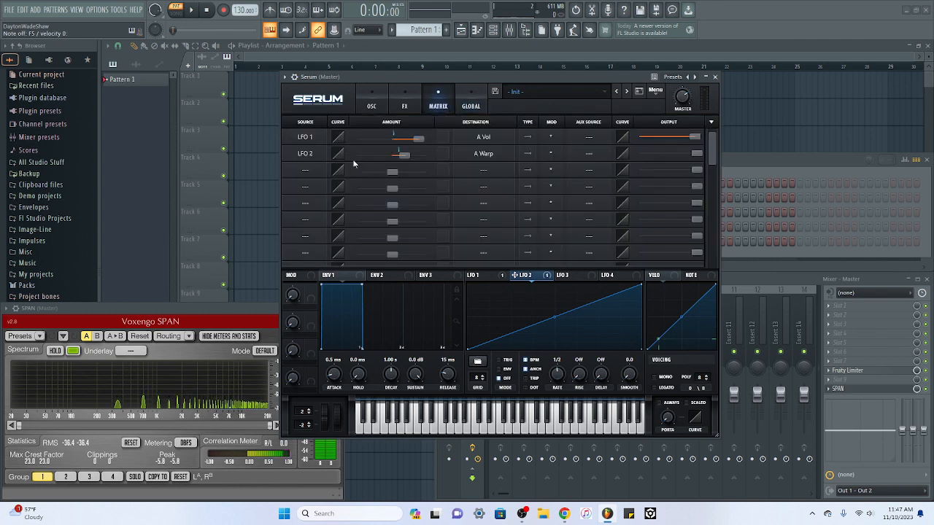
pyautogui.click(306, 170)
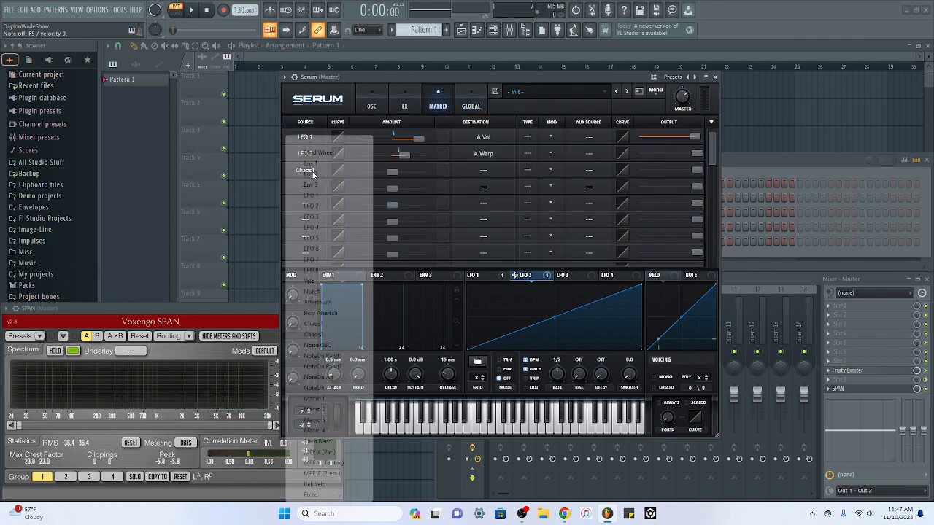
pyautogui.click(322, 325)
pyautogui.click(491, 172)
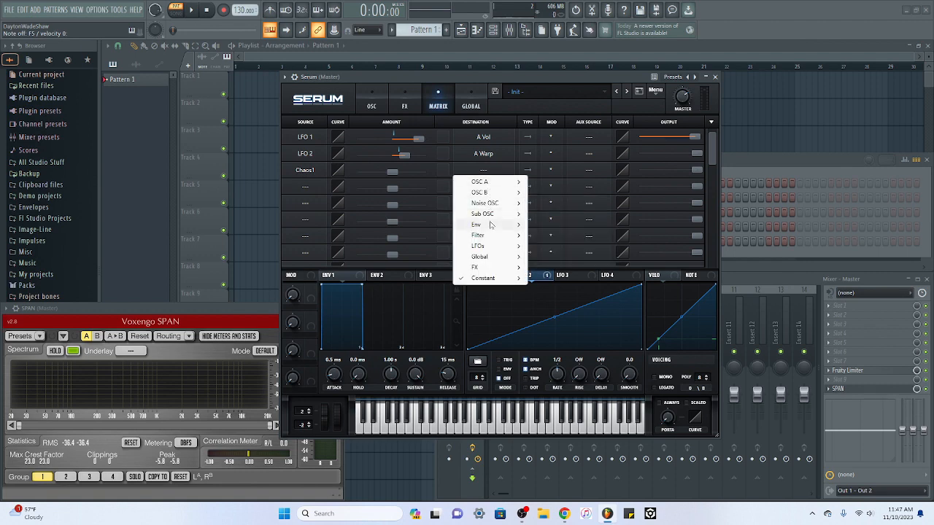
pyautogui.moveTo(490, 238)
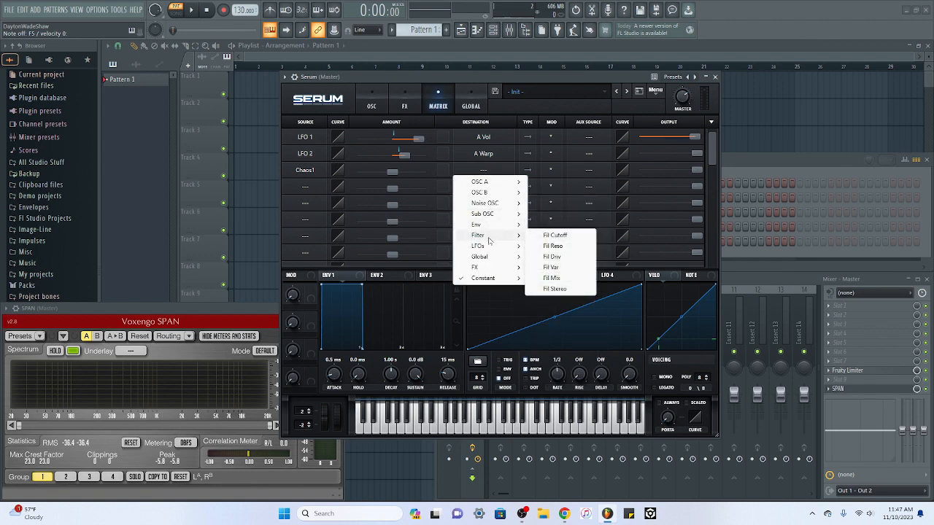
pyautogui.click(559, 237)
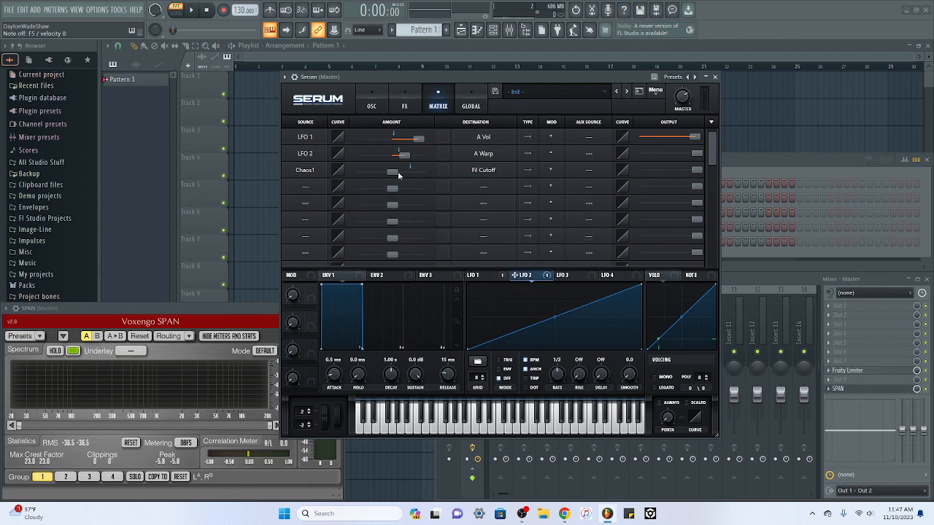
pyautogui.moveTo(397, 171); pyautogui.dragTo(410, 177)
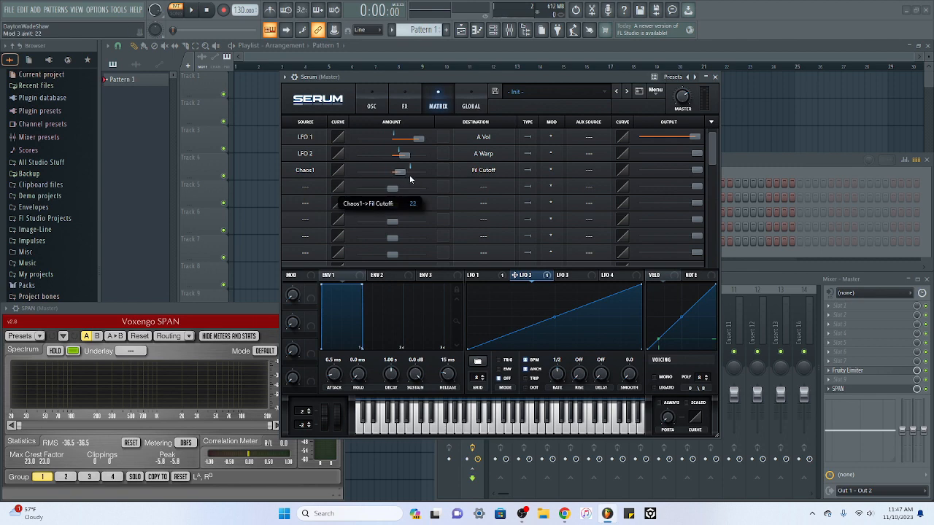
# Enable the filter with an adjusted cutoff, and raise the Chaos1 modulation amount on Fil Cutoff to 71.
pyautogui.click(371, 102)
pyautogui.click(628, 124)
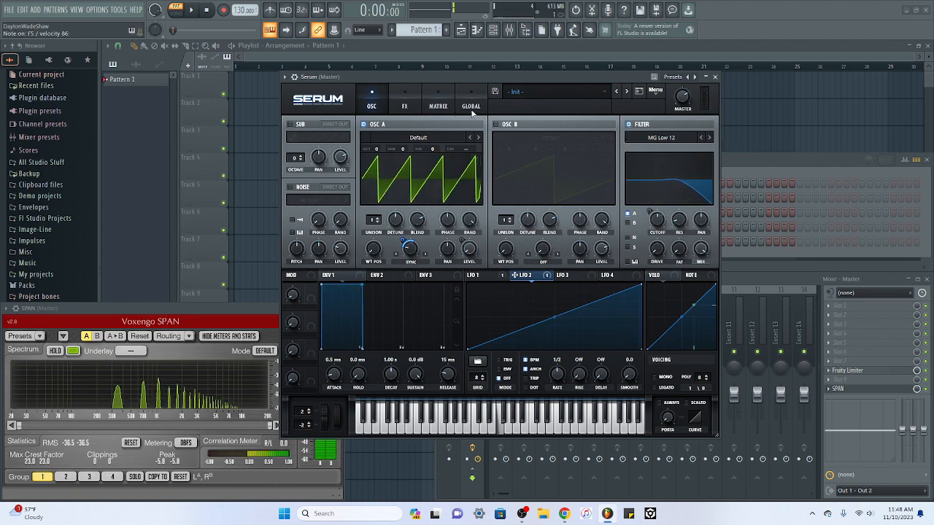
pyautogui.moveTo(664, 229); pyautogui.dragTo(652, 228)
pyautogui.click(438, 102)
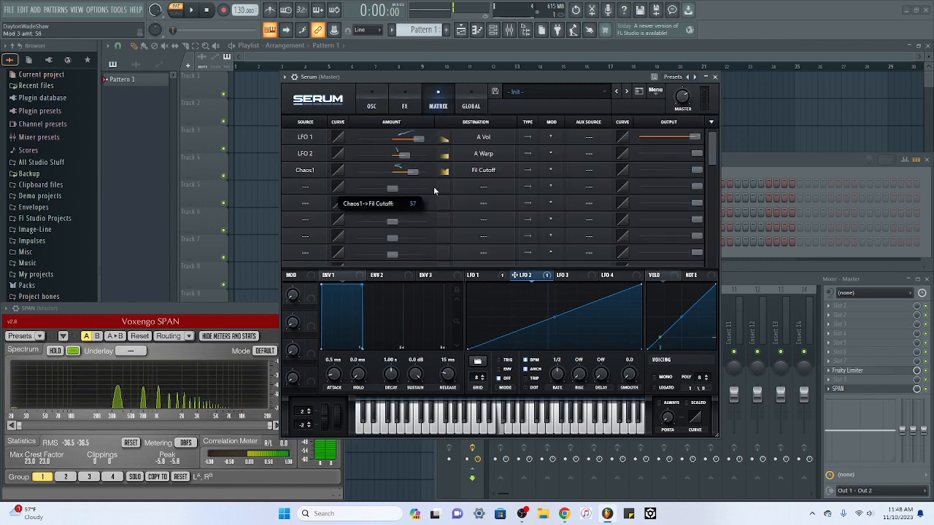
# Enable BPM sync for Chaos 1 in the global settings and set its rate to 1/4.
pyautogui.click(473, 101)
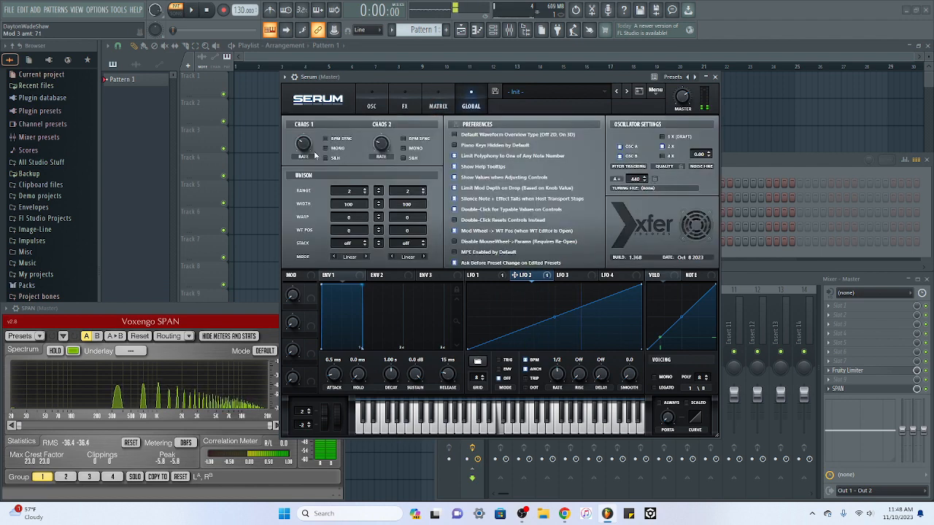
pyautogui.moveTo(316, 155)
pyautogui.mouseDown()
pyautogui.moveTo(315, 123)
pyautogui.moveTo(315, 166)
pyautogui.mouseUp()
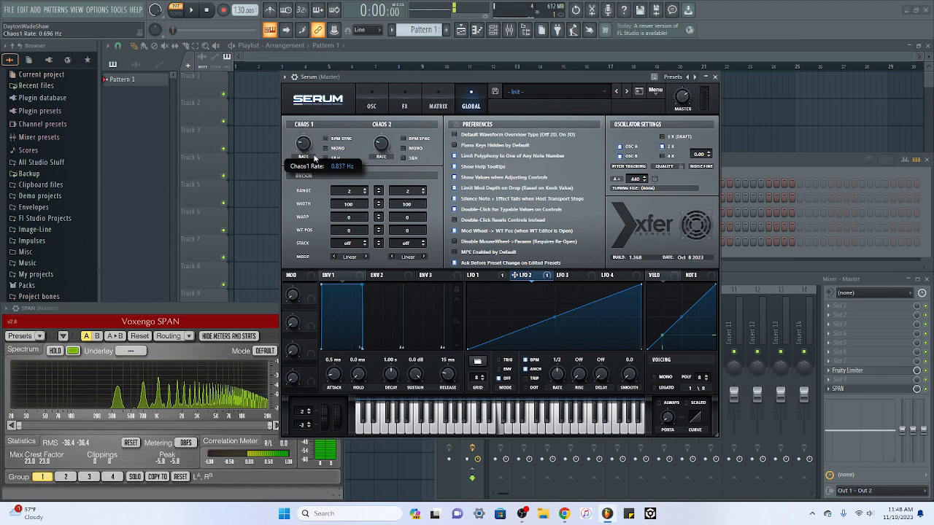
pyautogui.click(325, 138)
pyautogui.moveTo(301, 152)
pyautogui.mouseDown()
pyautogui.moveTo(305, 144)
pyautogui.moveTo(299, 160)
pyautogui.mouseUp()
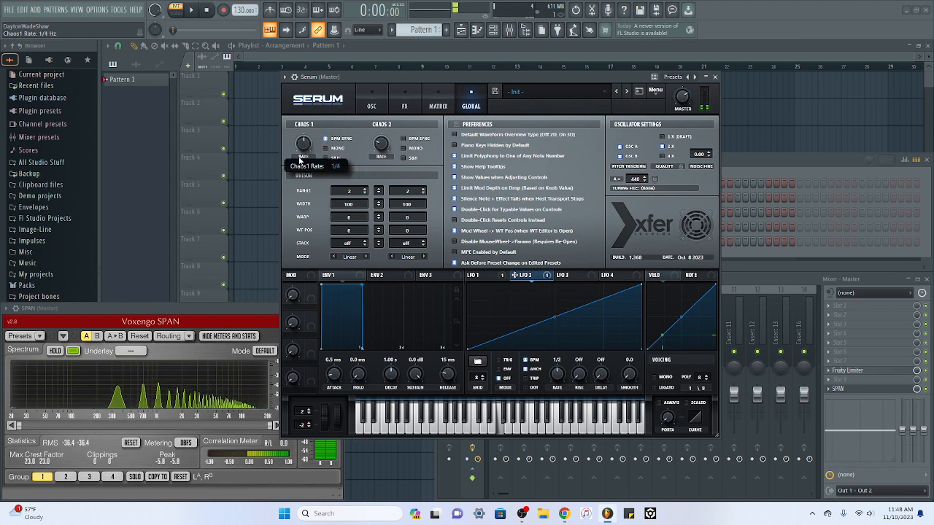
# Check how Chaos 1 moves the filter cutoff on the oscillator page.
pyautogui.click(371, 106)
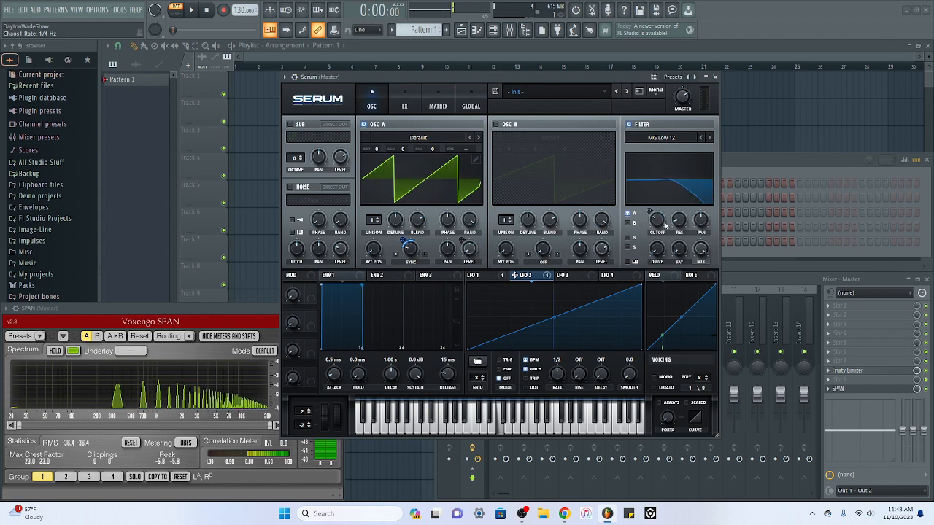
pyautogui.click(462, 104)
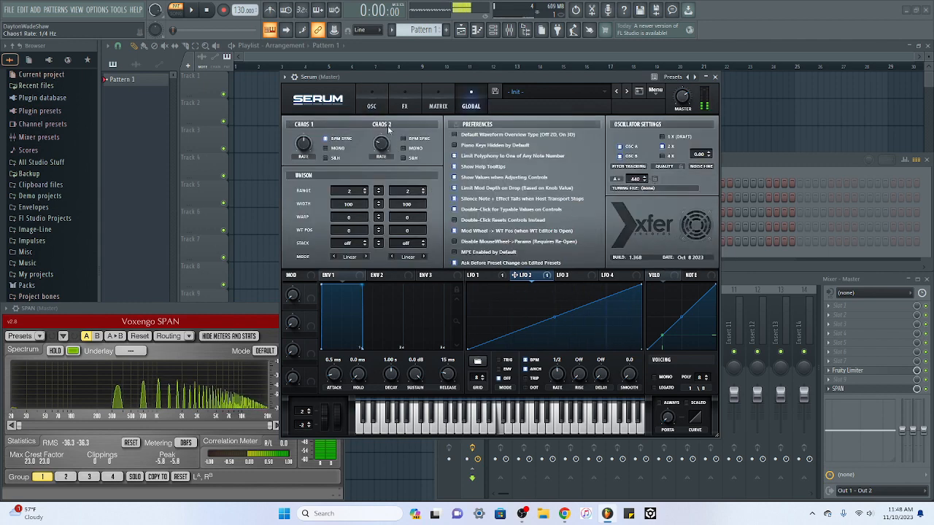
pyautogui.click(371, 104)
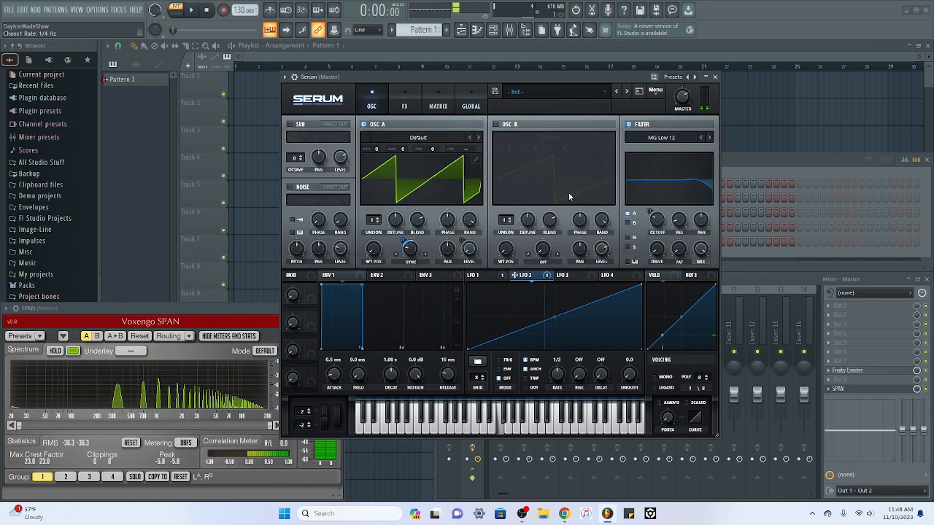
# Set the global unison ranges to 5 and 6 with a first warp value of 1, and toggle pitch tracking for both oscillators.
pyautogui.click(469, 101)
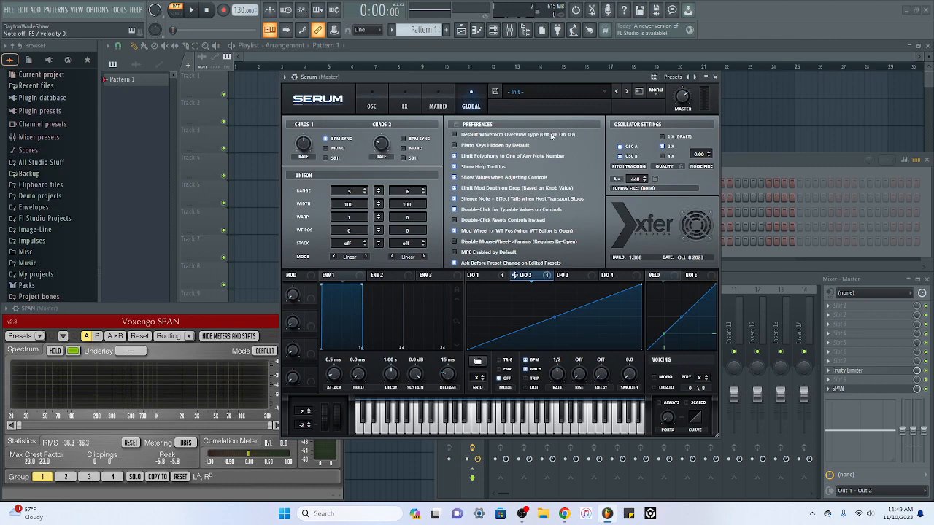
pyautogui.click(620, 147)
pyautogui.click(620, 156)
pyautogui.click(372, 106)
# Set the oscillator quality to 4x and the noise fine tuning to -0.02.
pyautogui.click(469, 106)
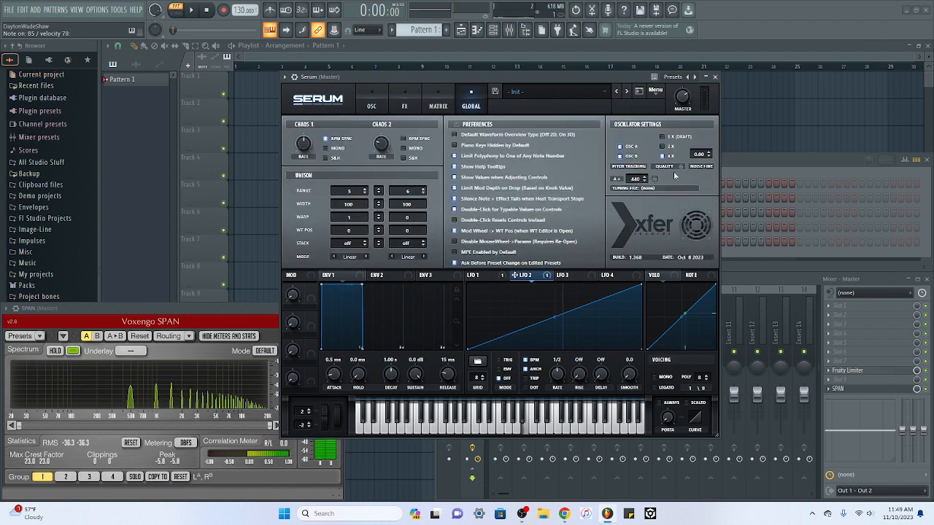
pyautogui.click(681, 168)
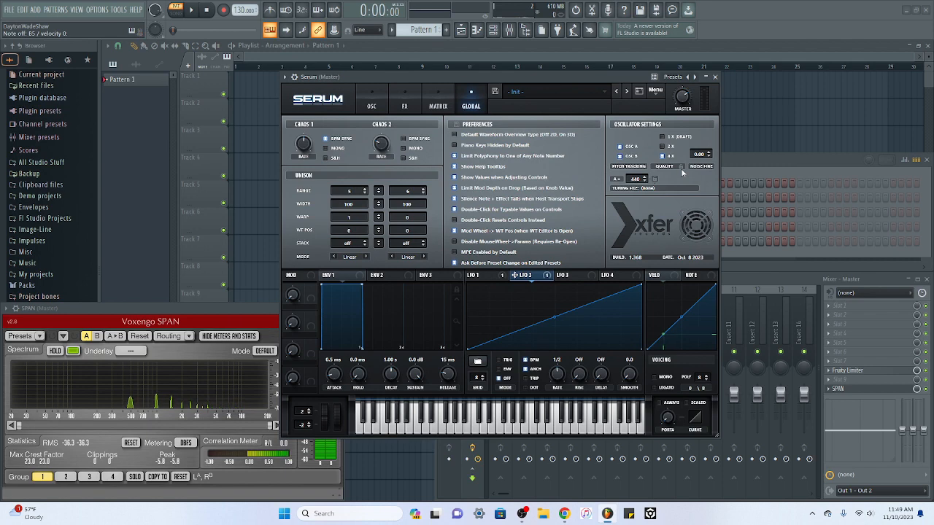
pyautogui.moveTo(708, 155)
pyautogui.mouseDown()
pyautogui.moveTo(712, 146)
pyautogui.moveTo(708, 218)
pyautogui.moveTo(727, 108)
pyautogui.moveTo(716, 158)
pyautogui.mouseUp()
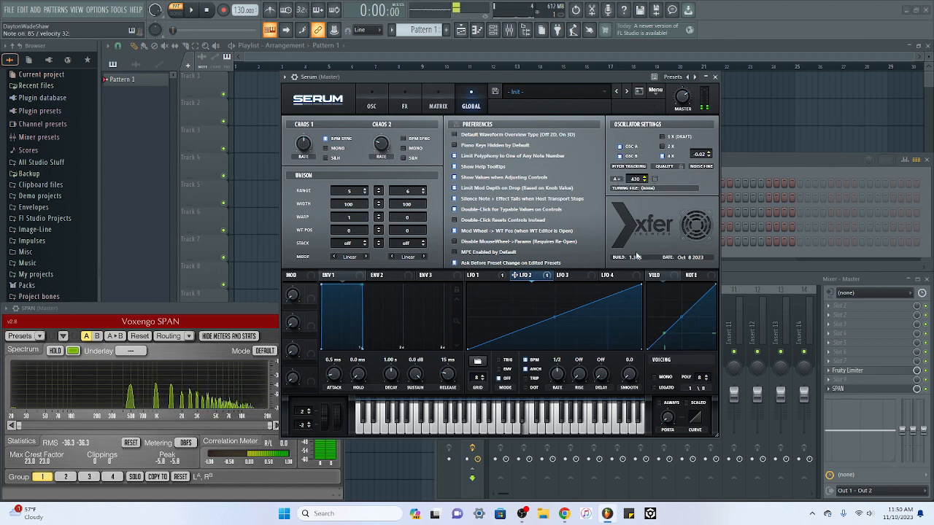
# Try several A reference tunings, ending at 430, and return to the oscillator page.
pyautogui.moveTo(639, 178); pyautogui.dragTo(640, 183)
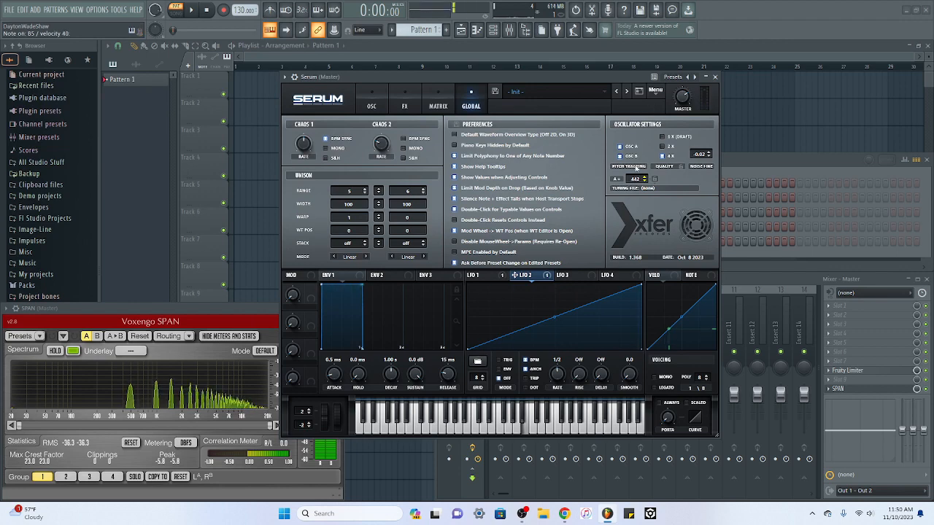
pyautogui.click(644, 180)
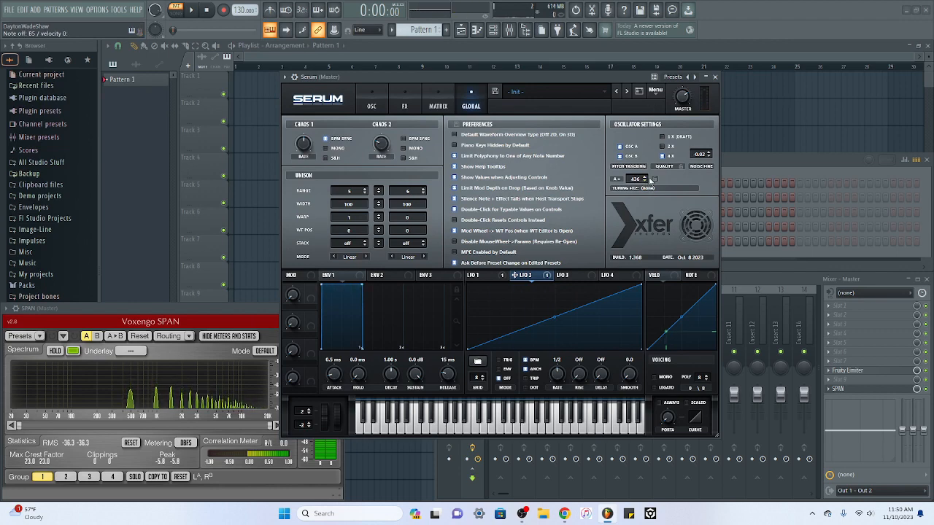
pyautogui.moveTo(637, 178); pyautogui.dragTo(639, 187)
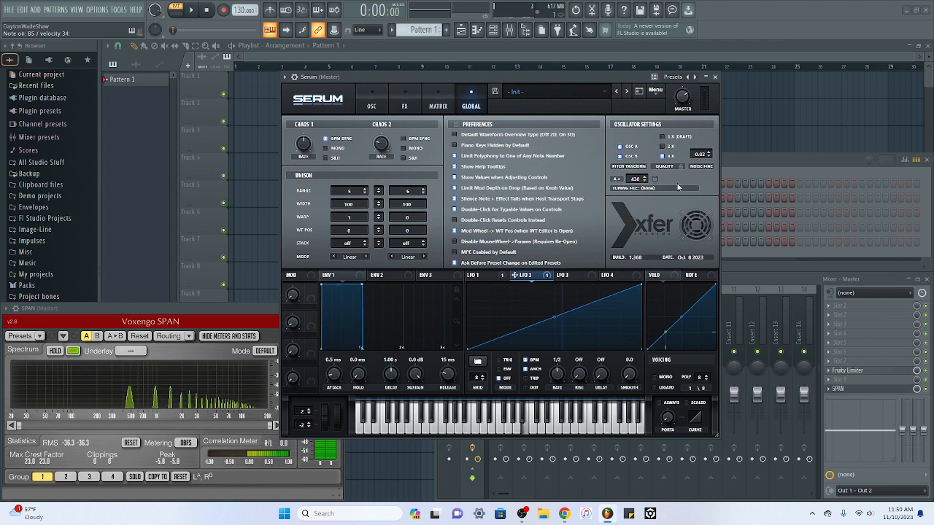
pyautogui.click(437, 103)
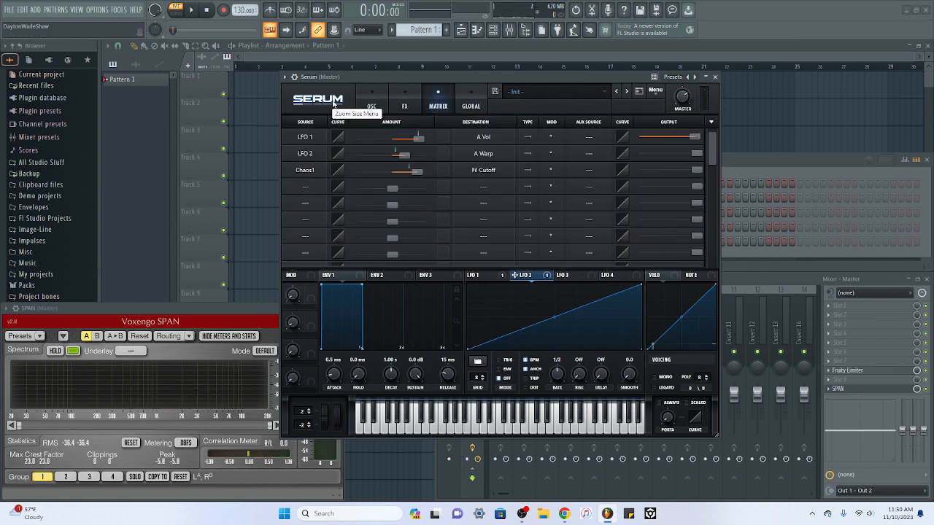
pyautogui.click(372, 102)
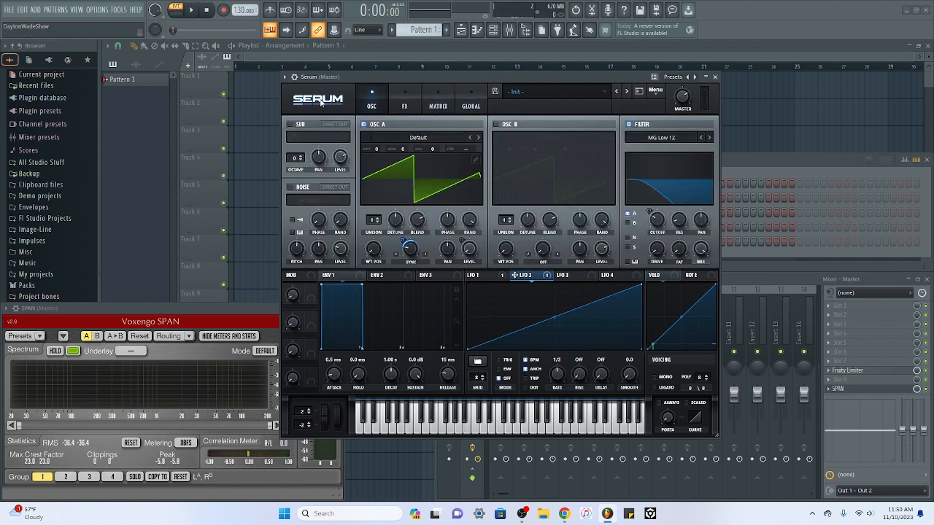
# Try the 50% and 110% interface sizes and a free window resize, and restore the default size.
pyautogui.click(320, 103)
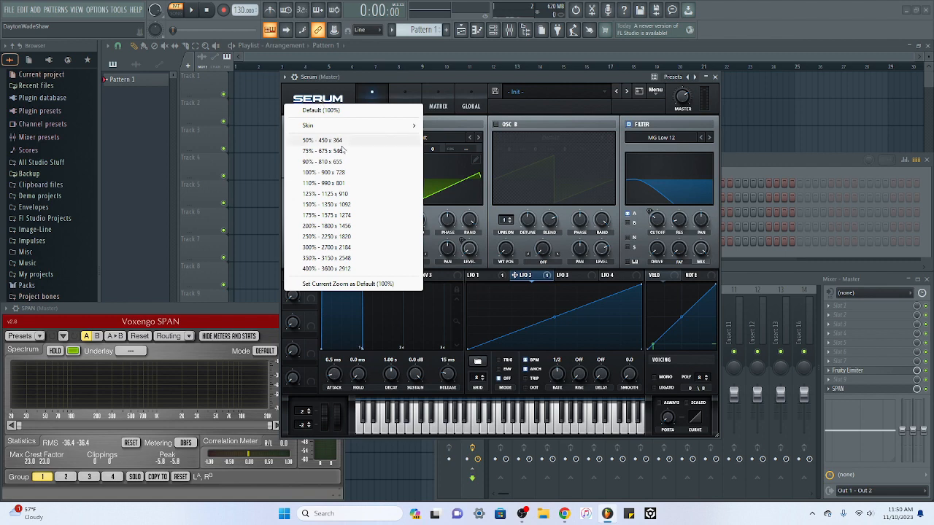
pyautogui.click(340, 145)
pyautogui.click(305, 95)
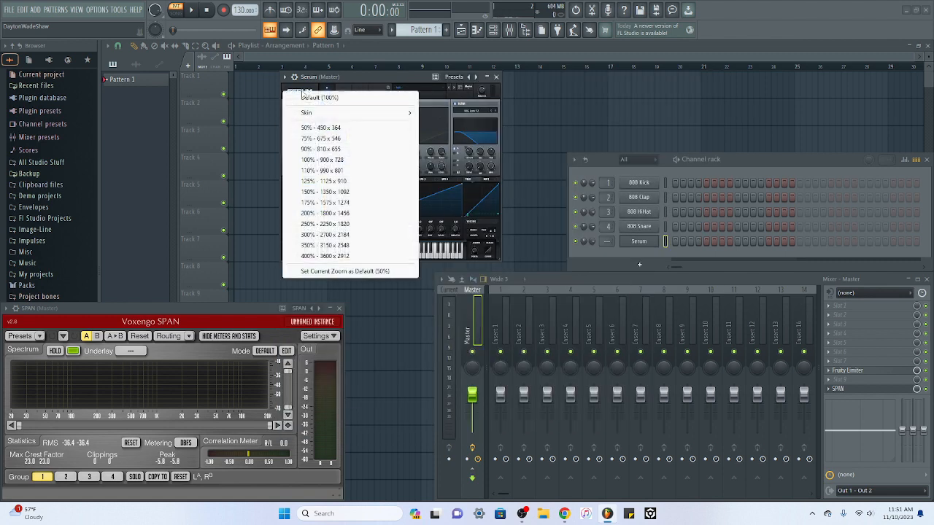
pyautogui.click(338, 220)
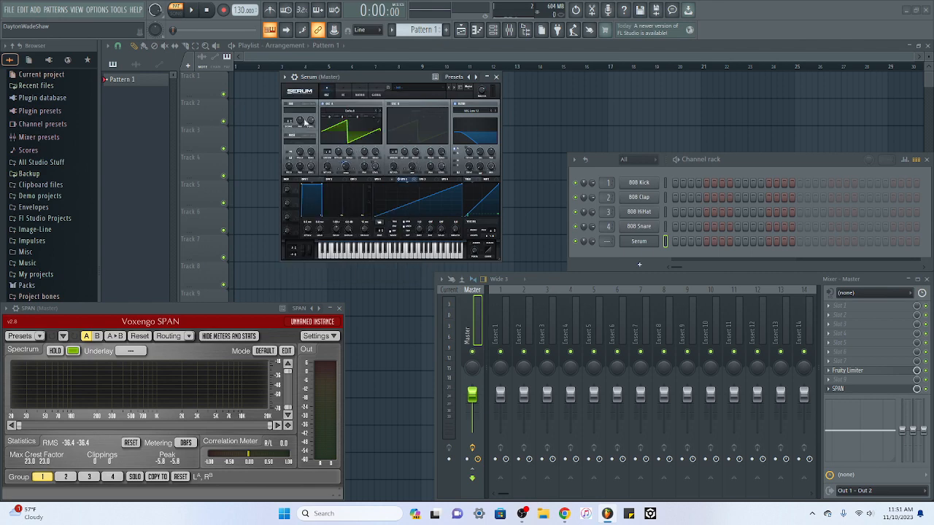
pyautogui.click(335, 260)
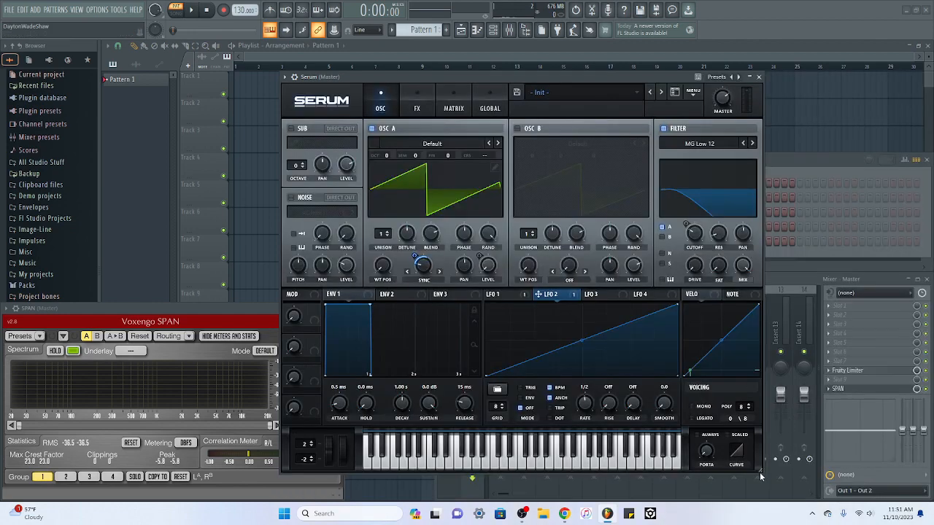
pyautogui.moveTo(761, 474); pyautogui.dragTo(672, 402)
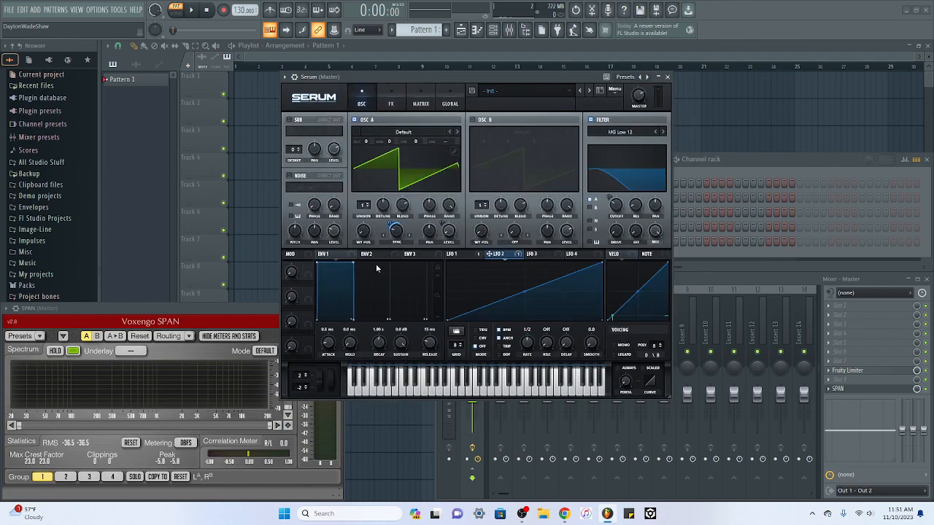
pyautogui.doubleClick(317, 105)
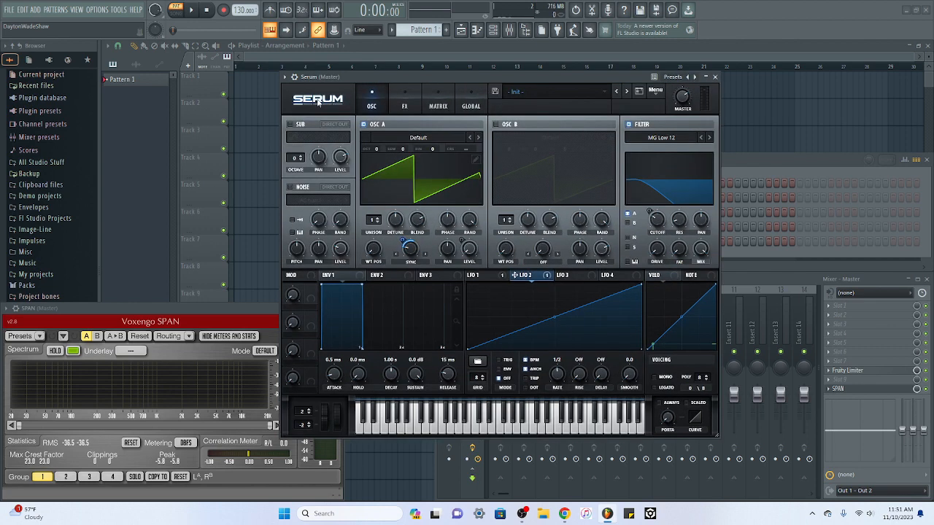
# Switch the synth's skin to Promethium and reposition the plugin window slightly.
pyautogui.click(318, 101)
pyautogui.moveTo(328, 129)
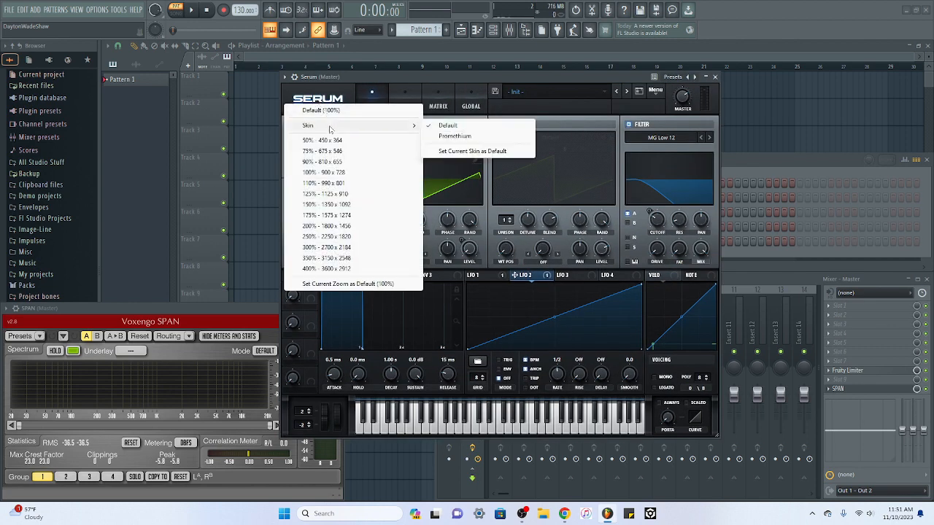
pyautogui.click(462, 137)
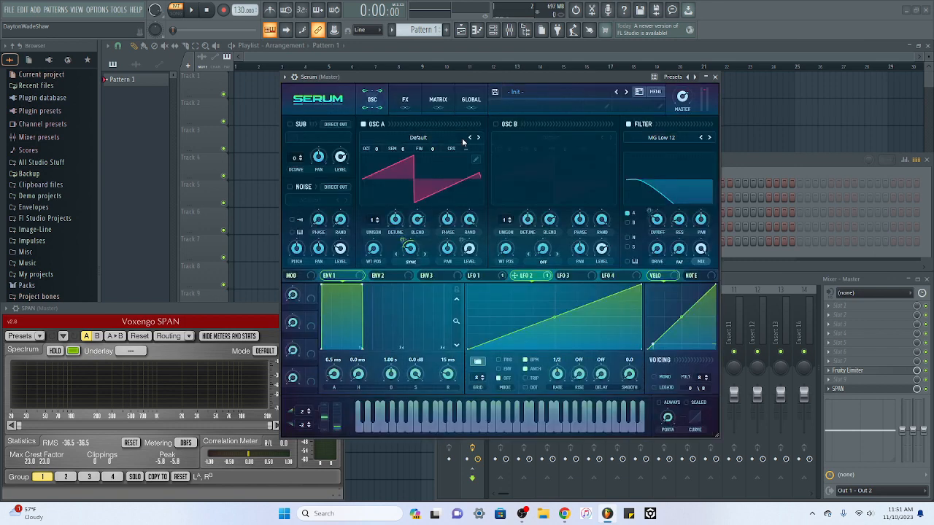
pyautogui.click(491, 67)
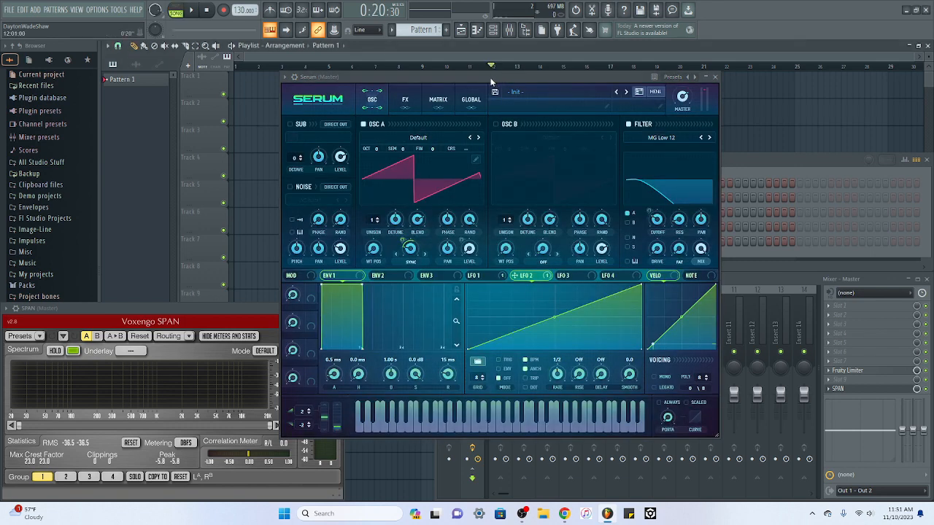
pyautogui.moveTo(491, 82); pyautogui.dragTo(522, 85)
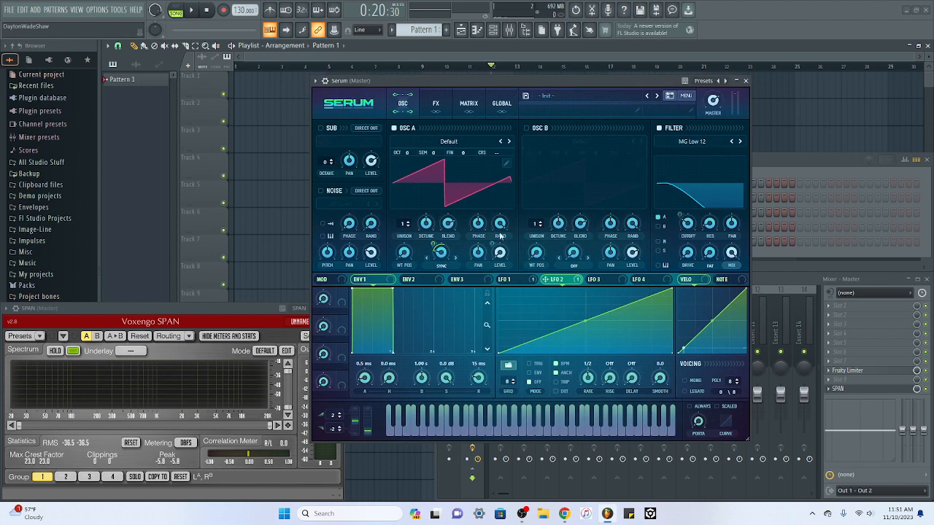
# Check which interface skins are available for the synth.
pyautogui.click(343, 103)
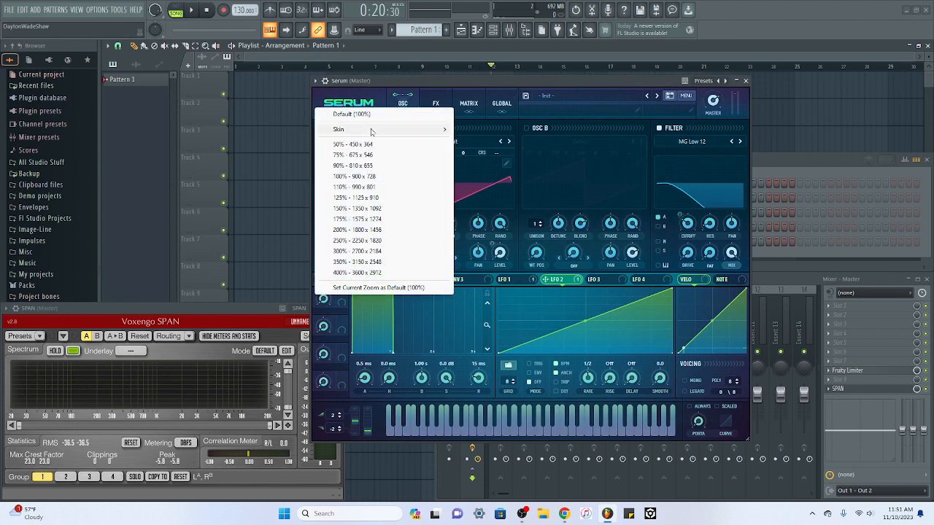
pyautogui.moveTo(374, 129)
pyautogui.click(492, 129)
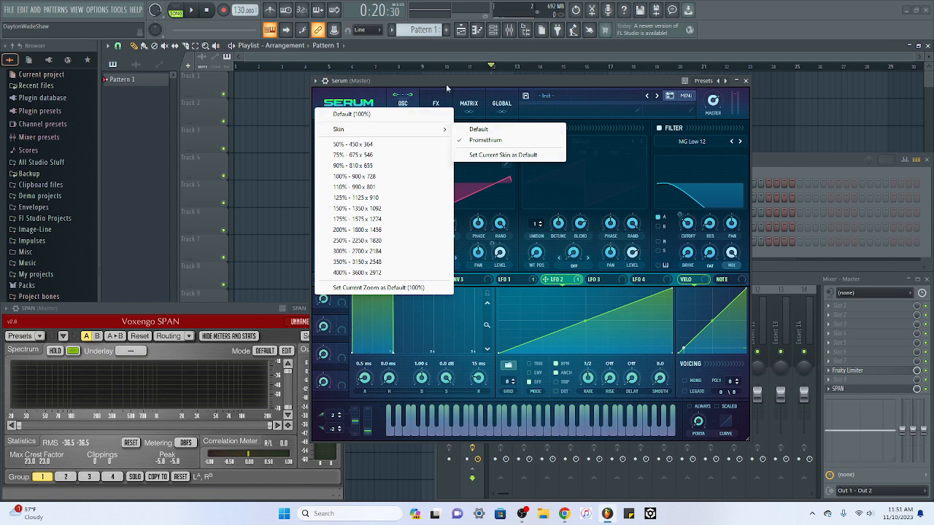
# Examine how the FX, Matrix and Global pages look in the Promethium skin, and return to the oscillator page.
pyautogui.click(426, 107)
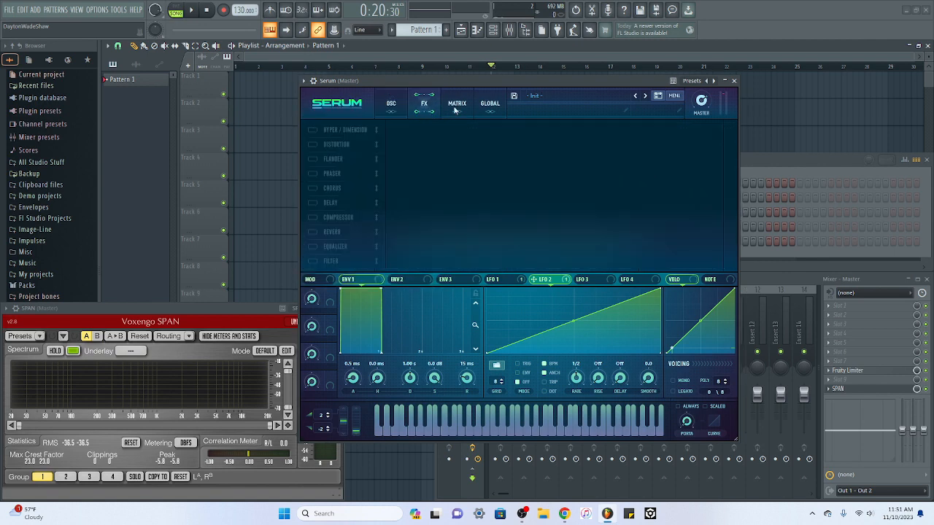
pyautogui.click(455, 109)
pyautogui.click(482, 108)
pyautogui.click(394, 105)
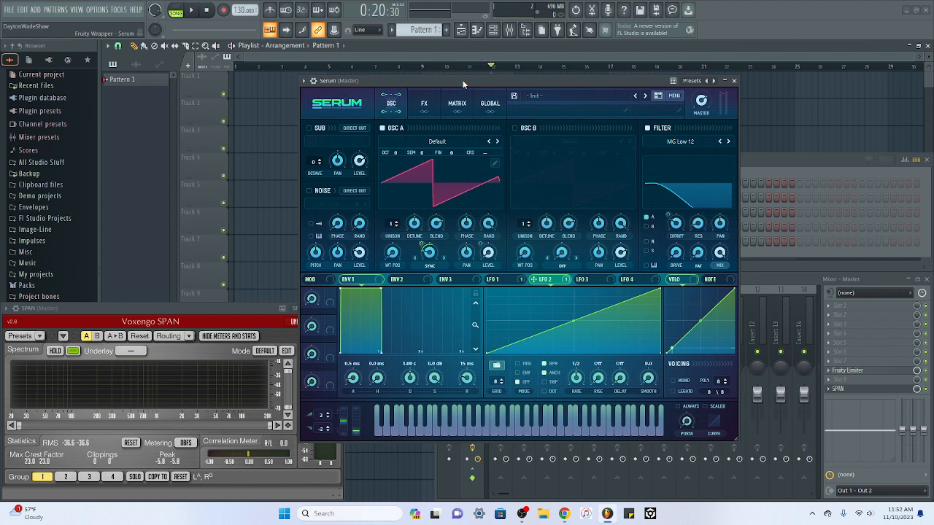
pyautogui.click(456, 106)
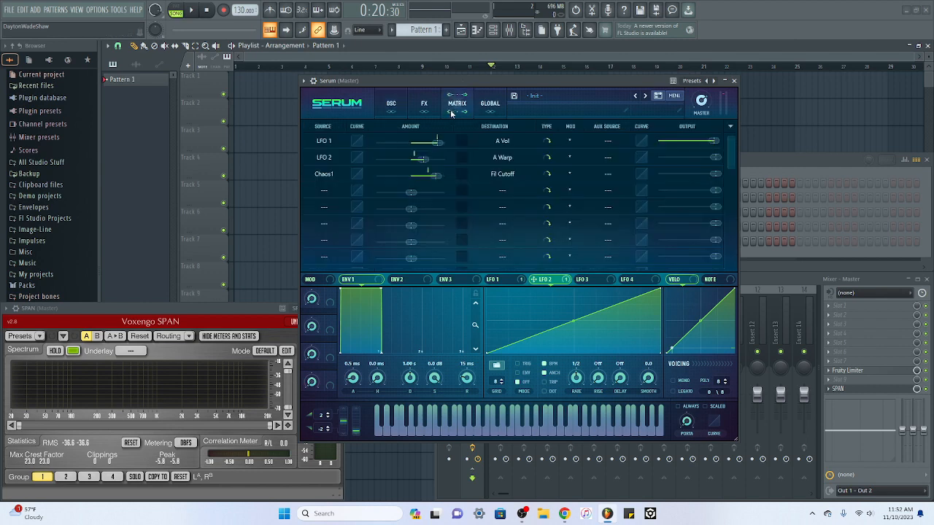
pyautogui.click(488, 105)
pyautogui.click(391, 103)
# Reposition the plugin window and review the FX and Global pages once more, ending on the oscillator page.
pyautogui.moveTo(406, 84); pyautogui.dragTo(399, 86)
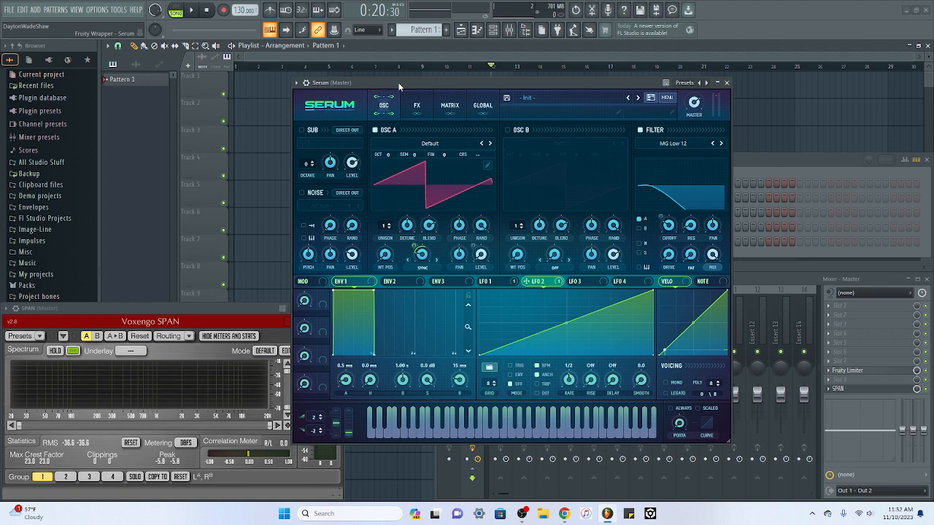
pyautogui.moveTo(406, 86); pyautogui.dragTo(396, 85)
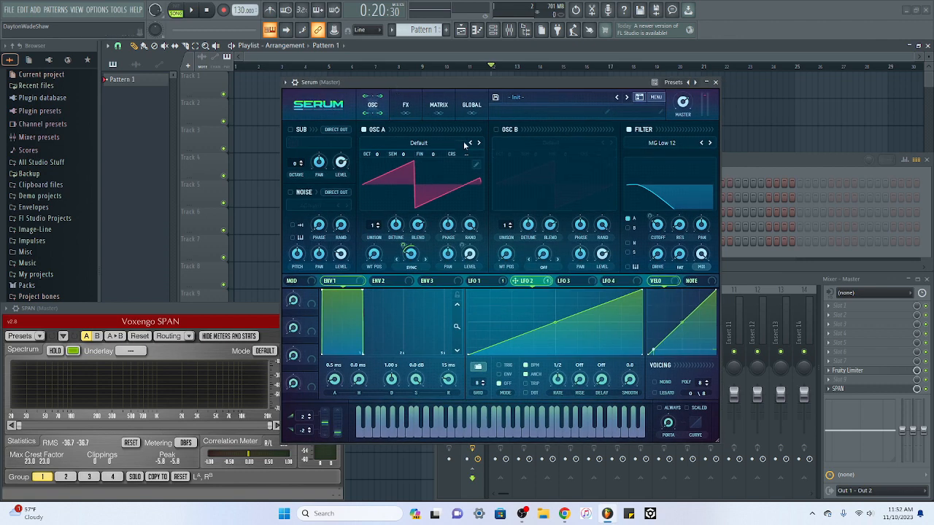
pyautogui.click(403, 108)
pyautogui.click(472, 110)
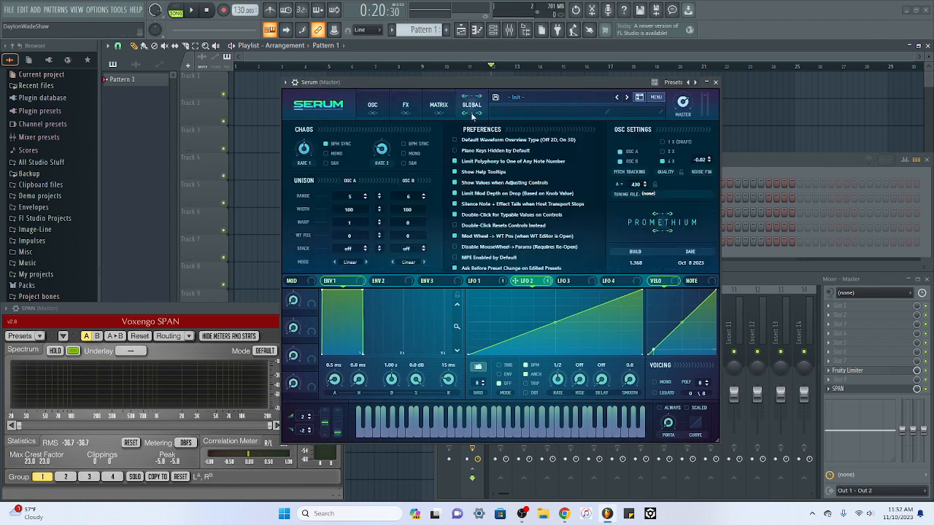
pyautogui.click(375, 109)
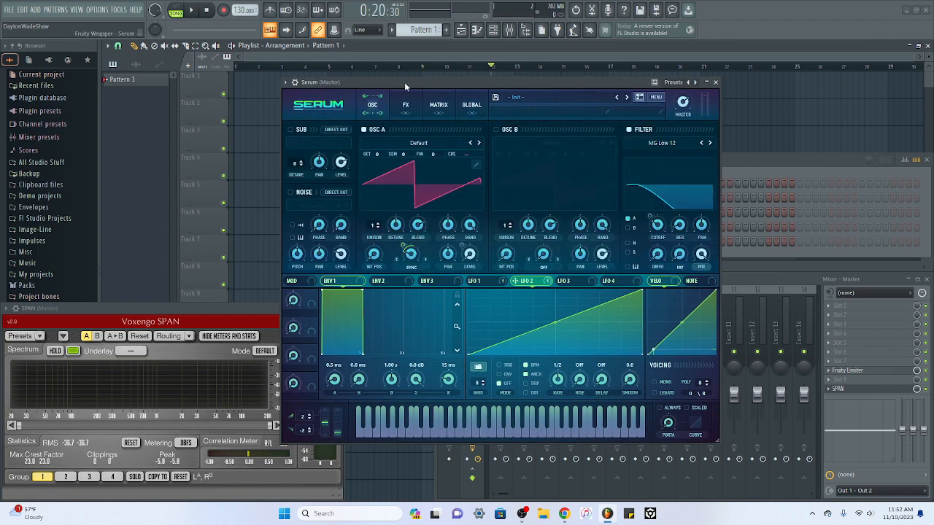